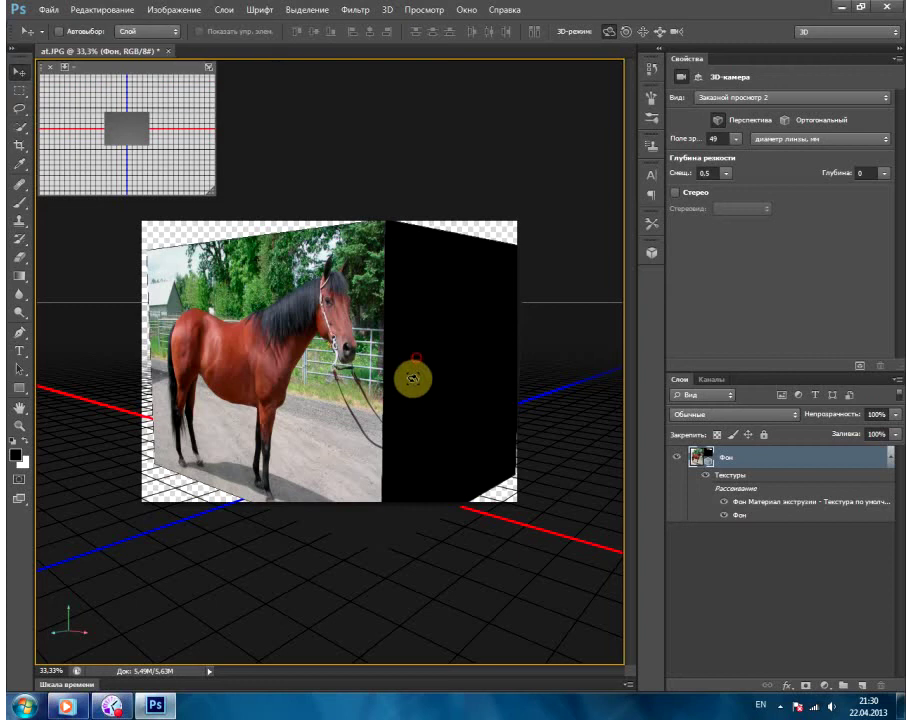
- Orbit the 3D postcard, then step back twice to the flat, locked Фон background layer
mouse_move(381, 380)
mouse_down()
mouse_move(395, 401)
mouse_move(389, 431)
mouse_move(401, 434)
mouse_up()
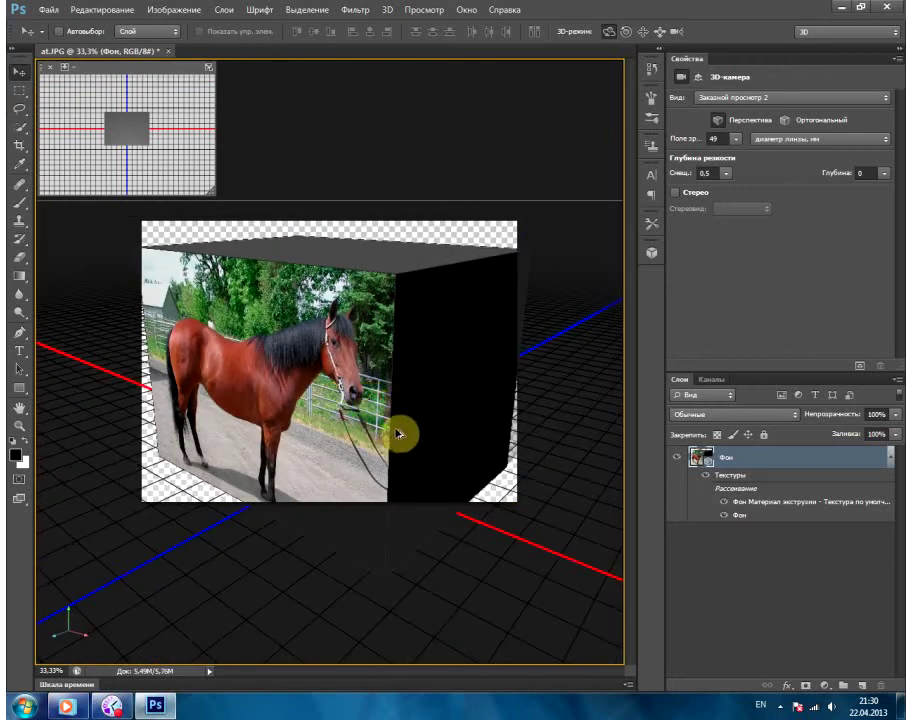
key(ctrl+alt+z)
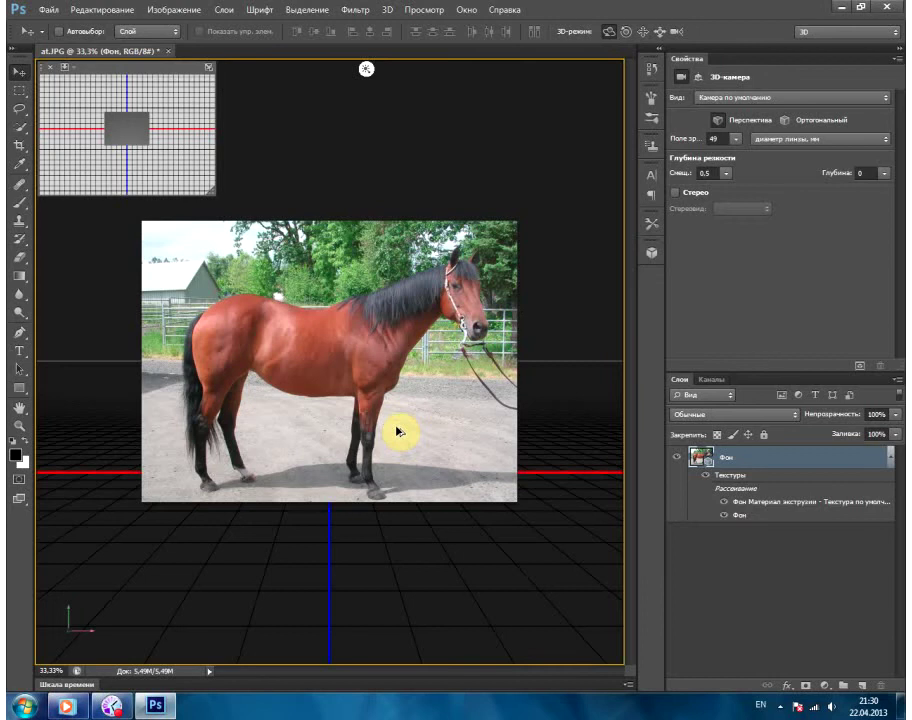
key(ctrl+alt+z)
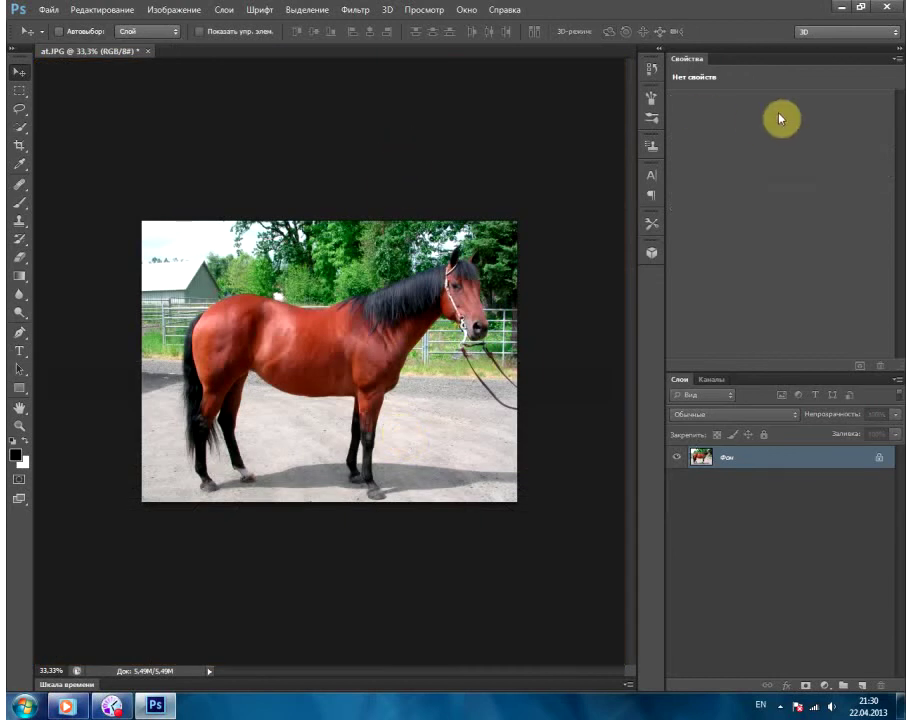
- At 50% zoom, choose Content-Aware Move with Mode Расширить (Extend) and Adaptation Очень свободно (Very Loose)
key(ctrl+plus)
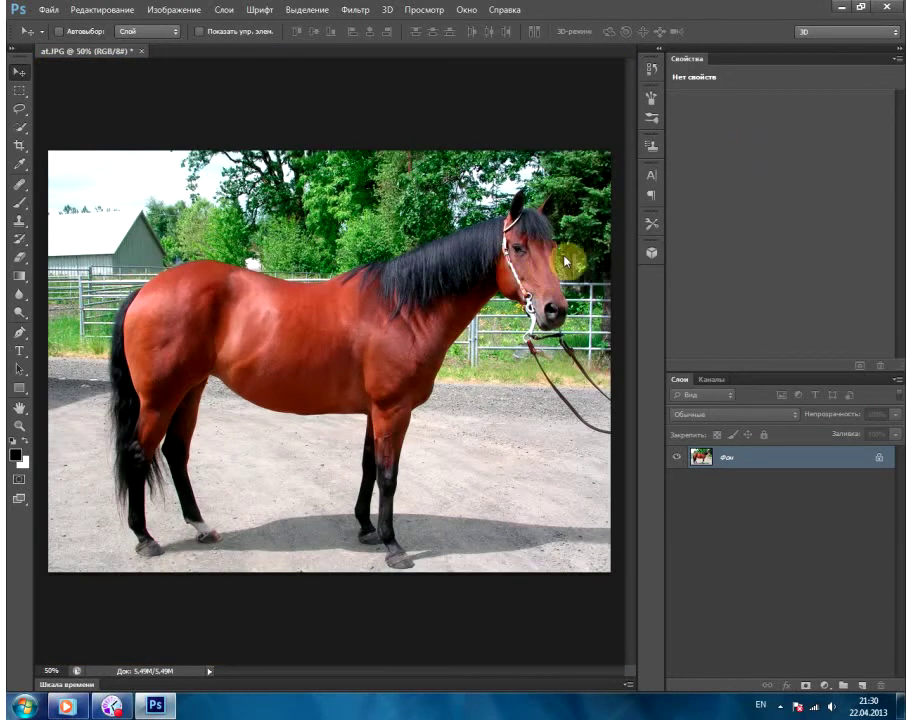
right_click(30, 194)
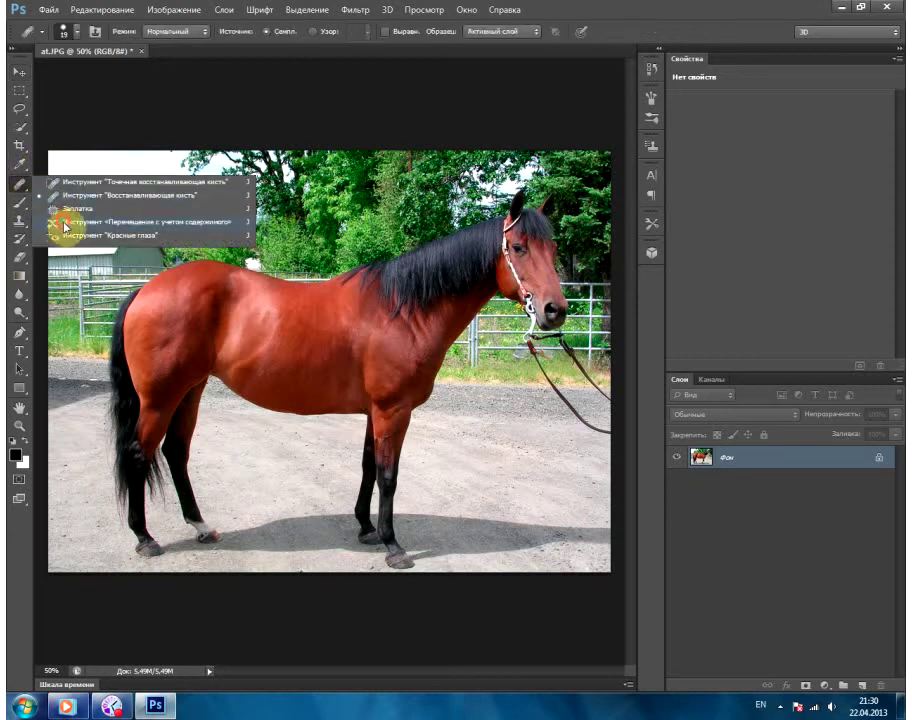
click(61, 222)
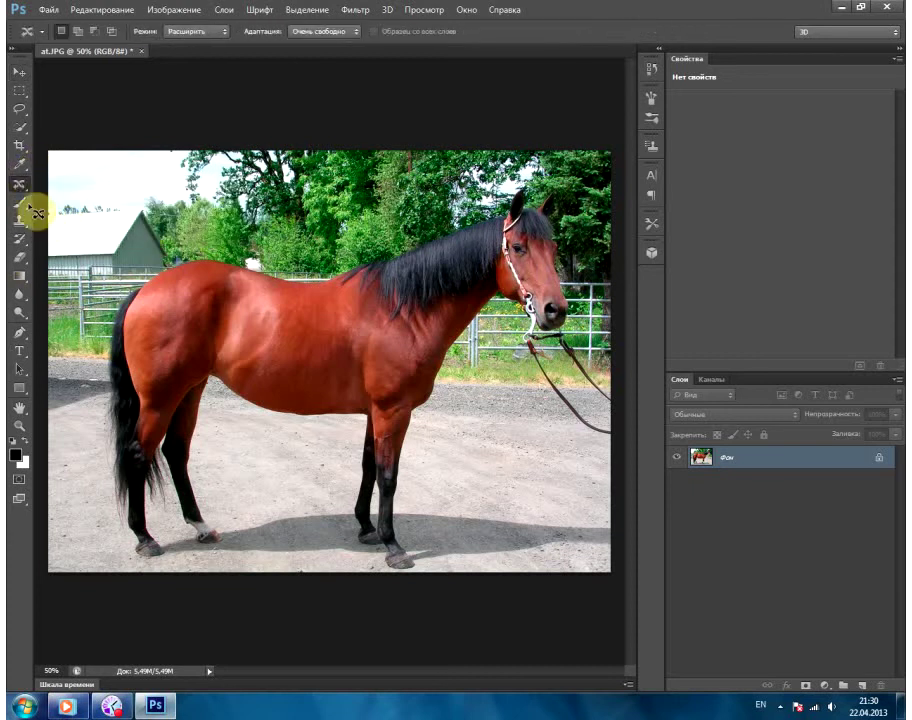
click(224, 33)
click(215, 34)
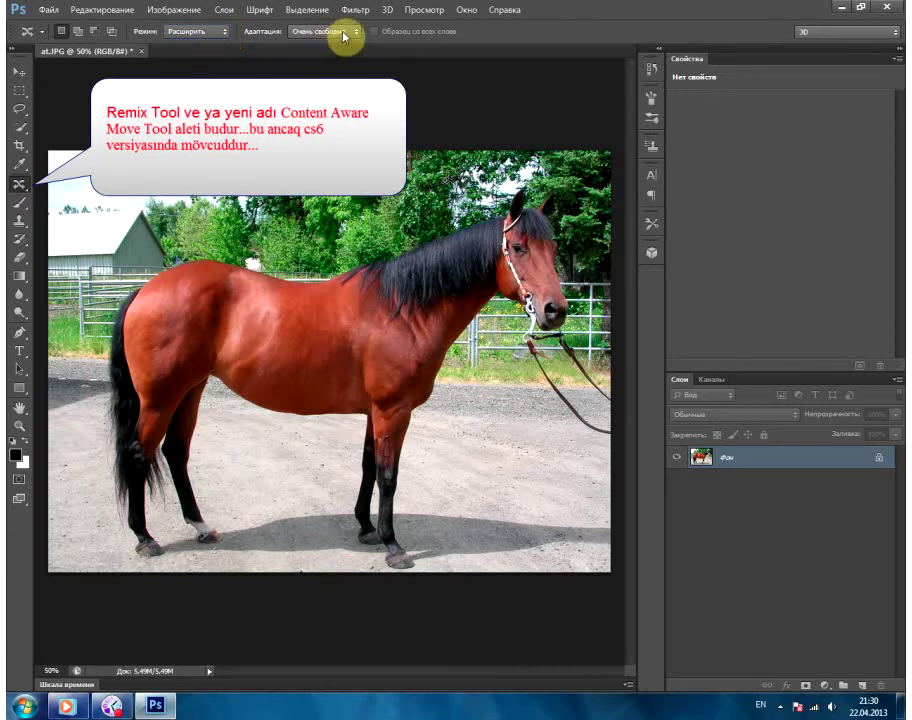
click(345, 31)
click(319, 91)
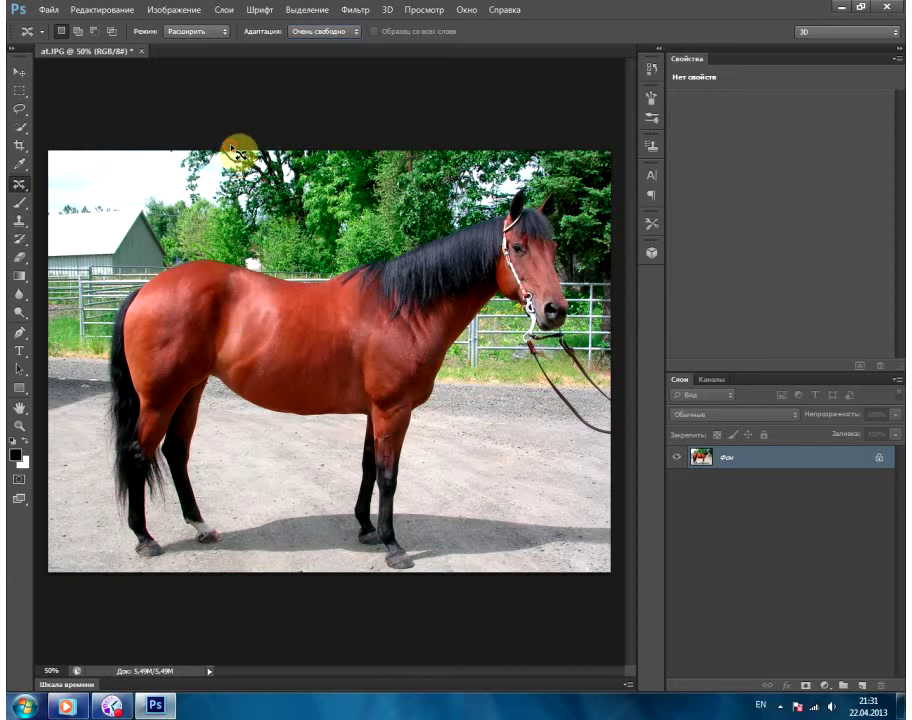
- Draw a first lasso outline around the horse's hindquarters and discard it
drag(271, 278, 270, 392)
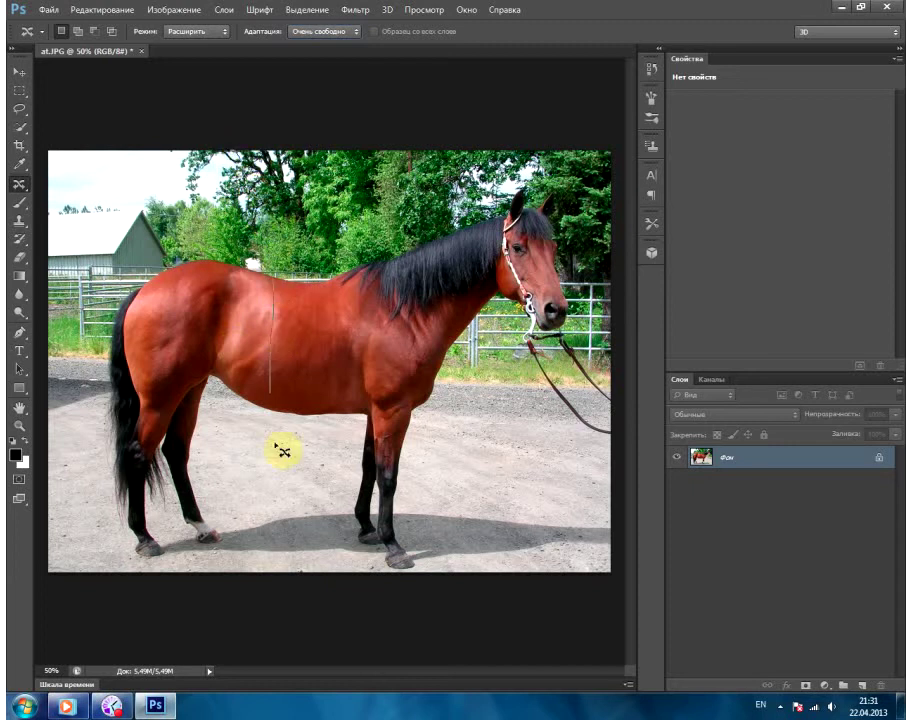
mouse_move(277, 446)
mouse_down()
mouse_move(240, 632)
mouse_move(106, 584)
mouse_move(52, 198)
mouse_move(66, 235)
mouse_move(76, 236)
mouse_up()
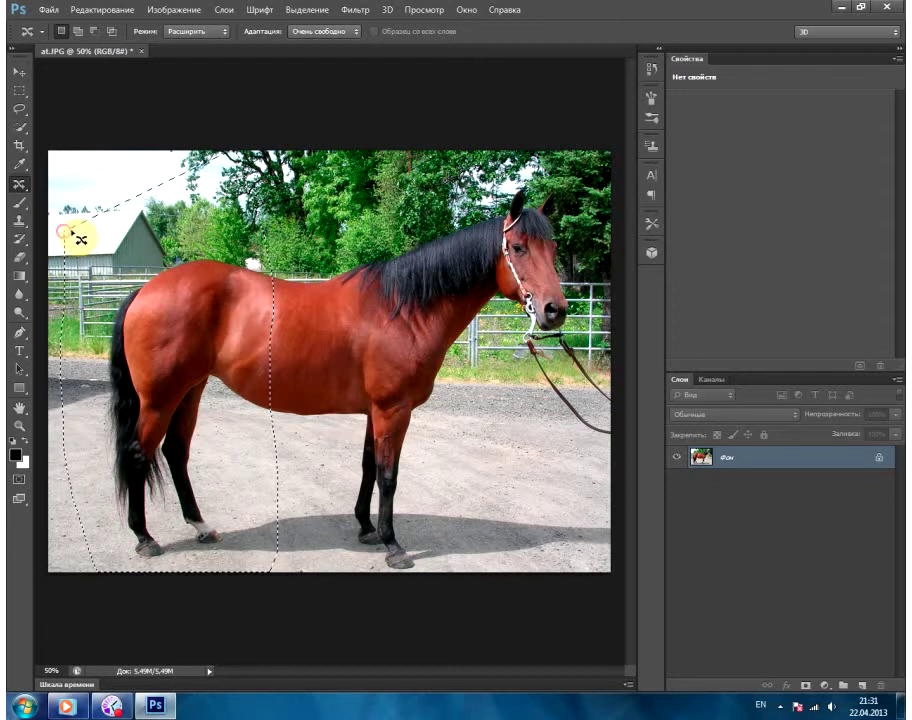
click(82, 175)
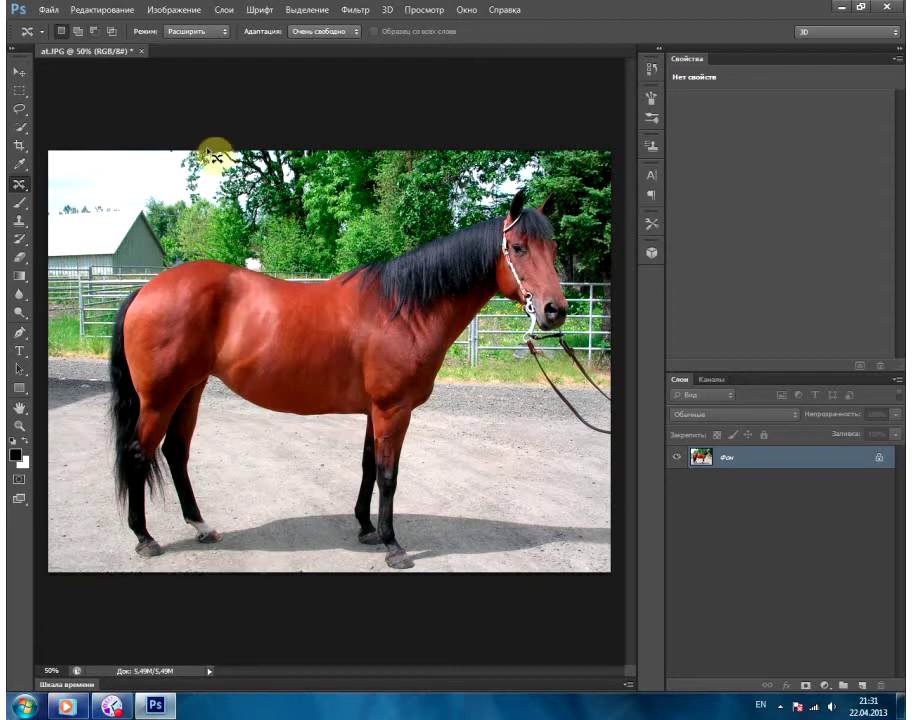
- Lasso the horse's rear half, drag it sideways to extend the body, then deselect
mouse_move(263, 132)
mouse_down()
mouse_move(307, 297)
mouse_move(259, 552)
mouse_move(106, 594)
mouse_move(33, 311)
mouse_move(66, 119)
mouse_move(283, 170)
mouse_up()
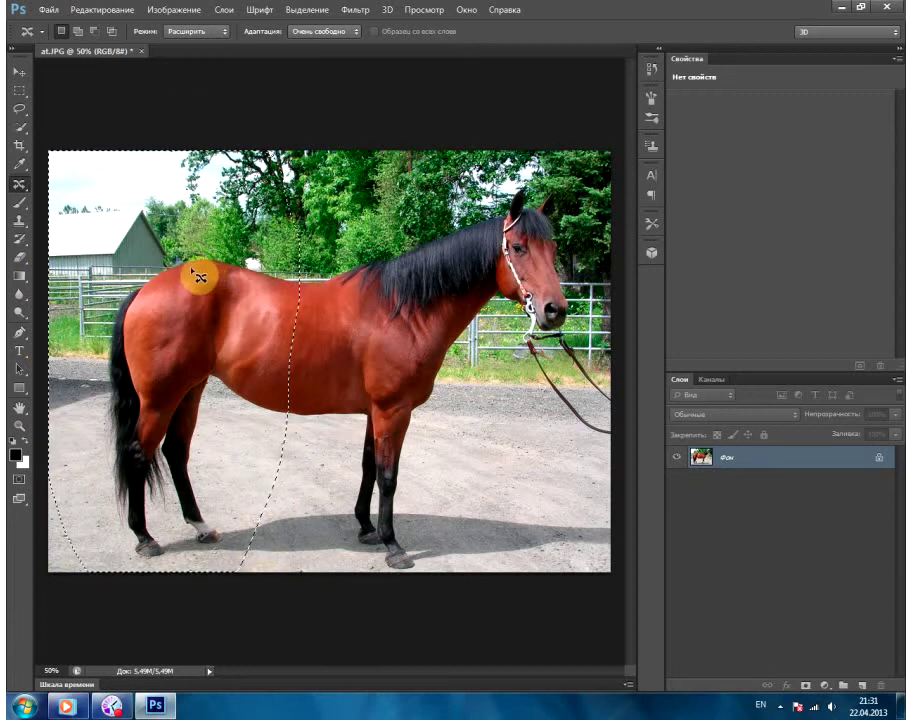
drag(190, 268, 208, 265)
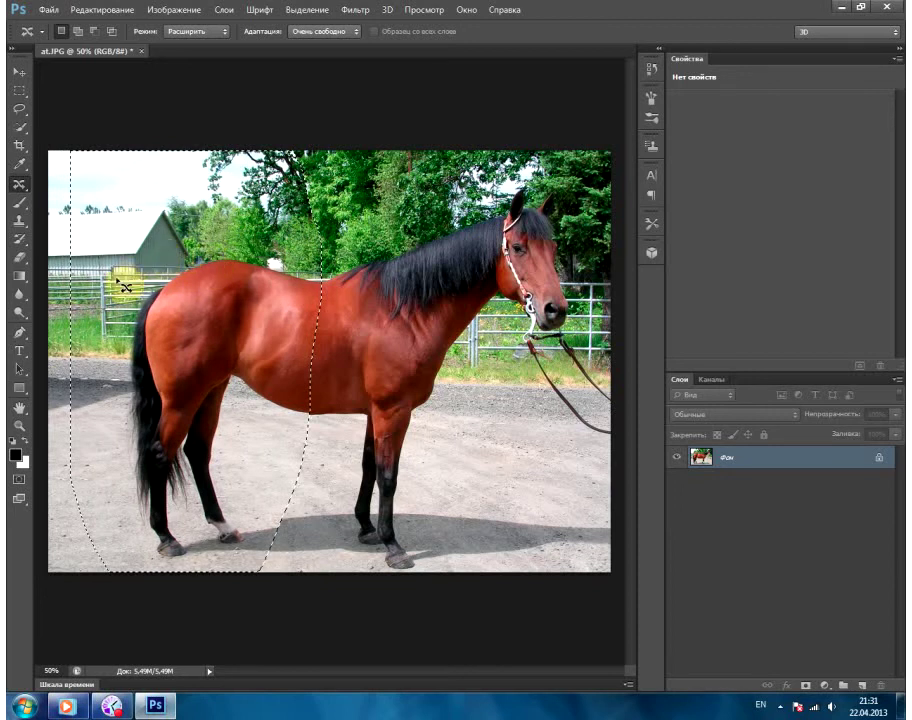
click(74, 270)
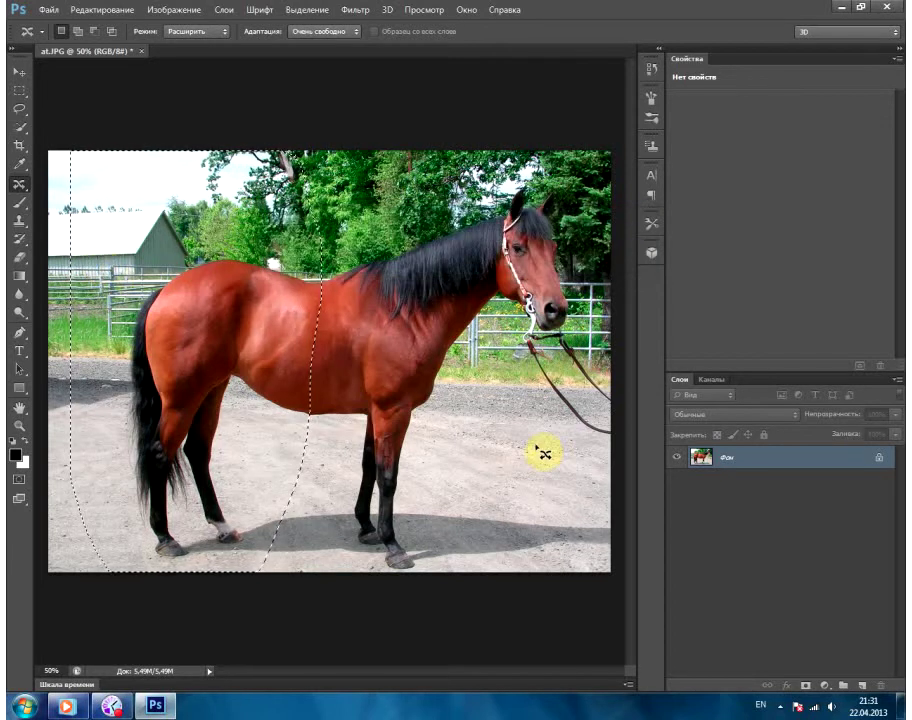
key(ctrl+d)
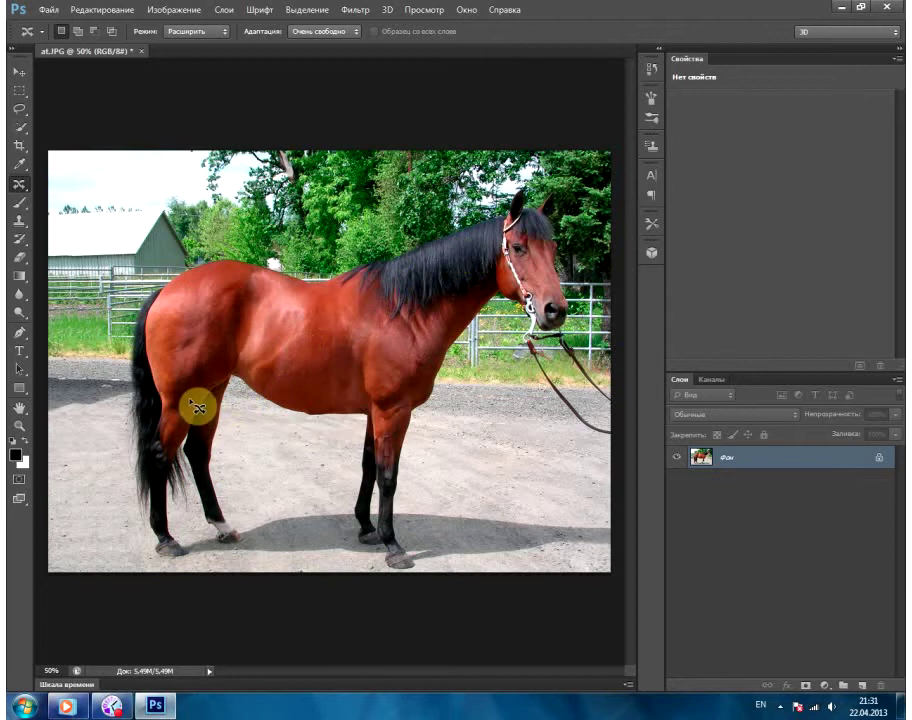
- Lasso the horse's belly, nudge it slightly down-left with content-aware move, then deselect
mouse_move(182, 400)
mouse_down()
mouse_move(279, 358)
mouse_move(348, 364)
mouse_move(397, 383)
mouse_move(400, 427)
mouse_move(299, 447)
mouse_move(200, 427)
mouse_move(185, 407)
mouse_move(206, 384)
mouse_up()
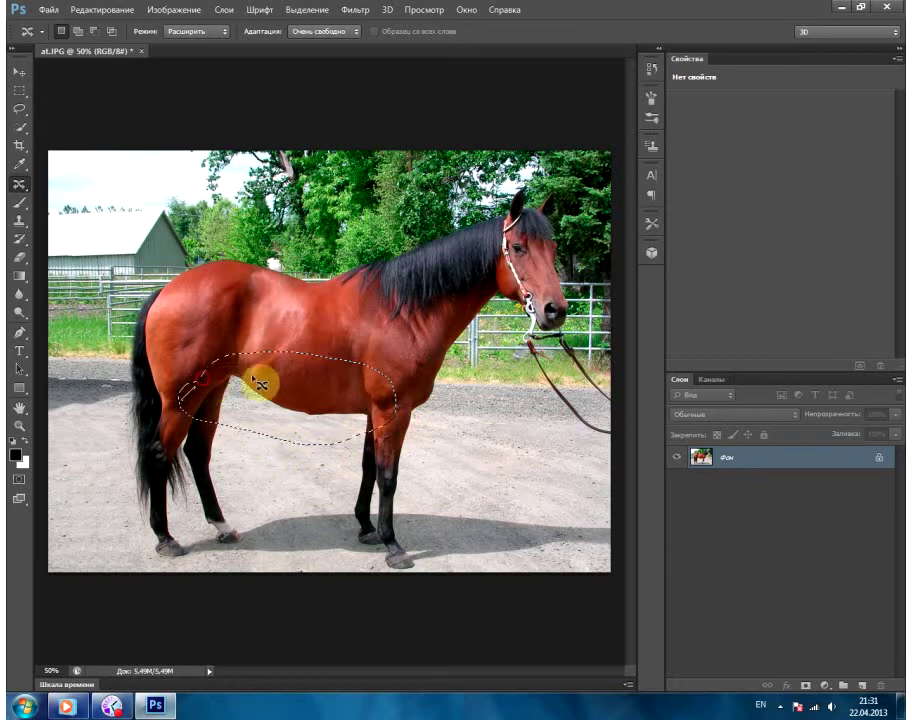
drag(296, 380, 293, 391)
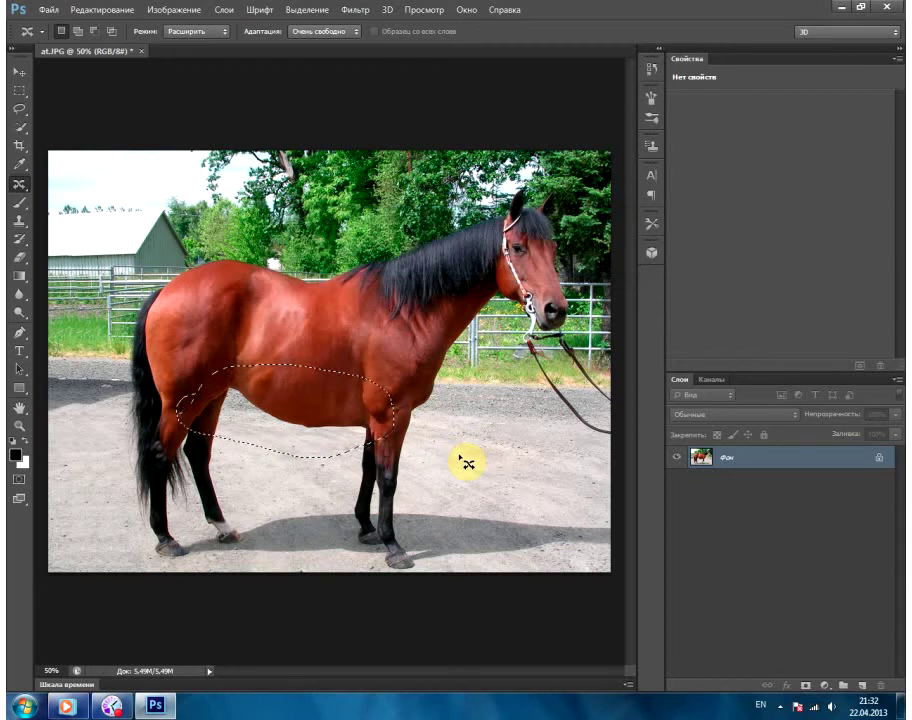
click(467, 462)
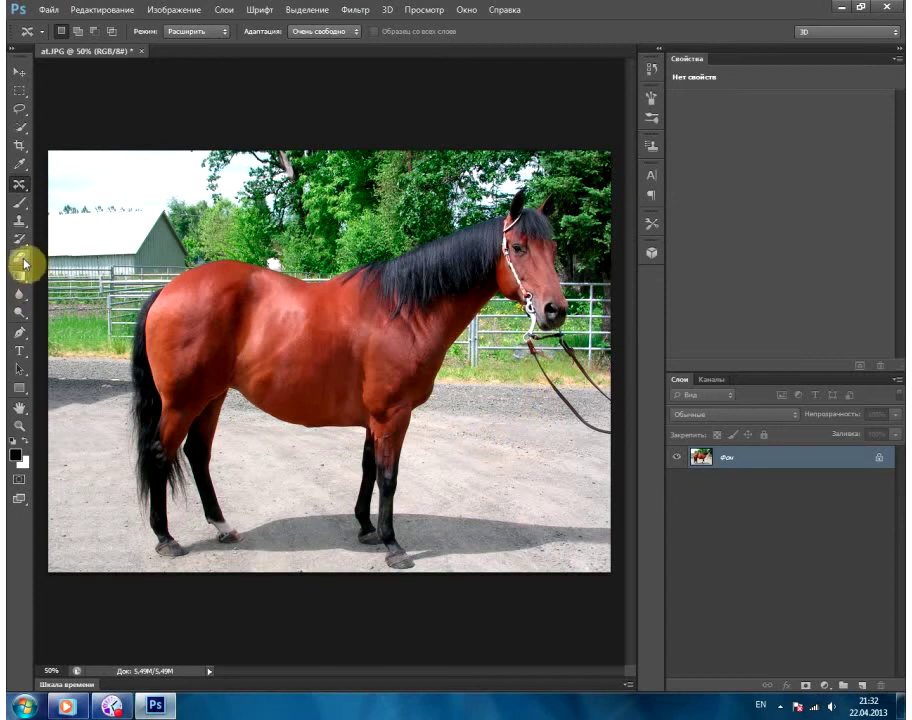
- Use the Clone Stamp at brush size 50 to cover the lower lead rope with sampled gravel
click(22, 226)
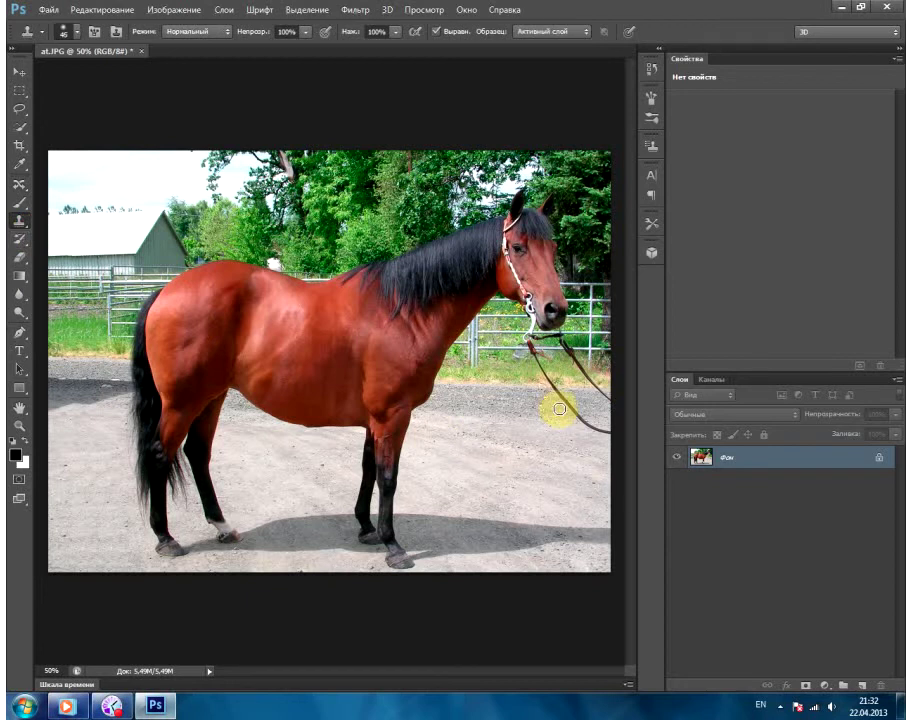
key(bracketright)
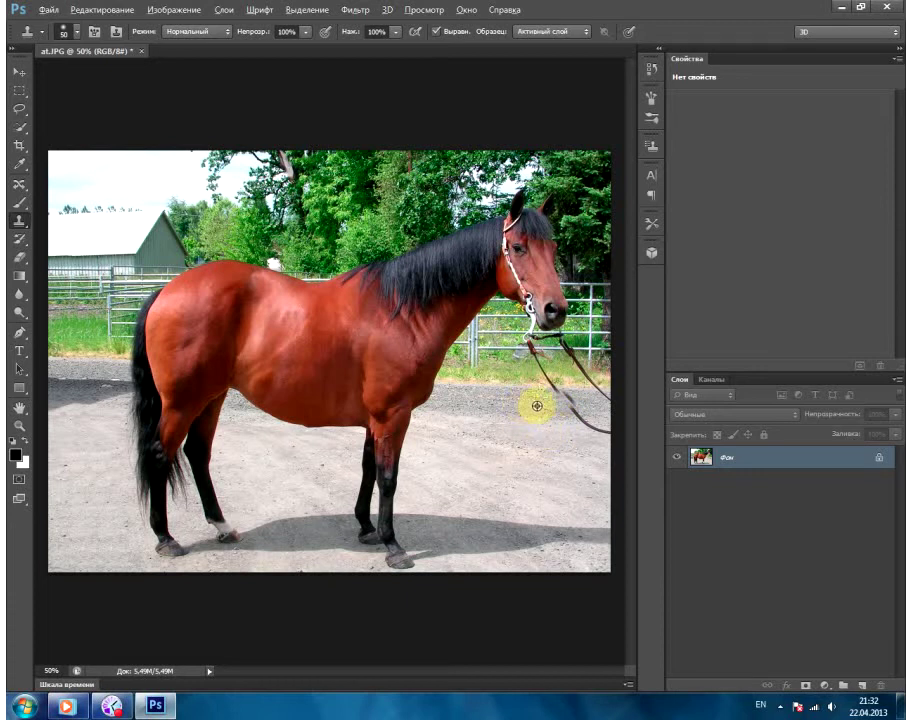
drag(576, 408, 562, 396)
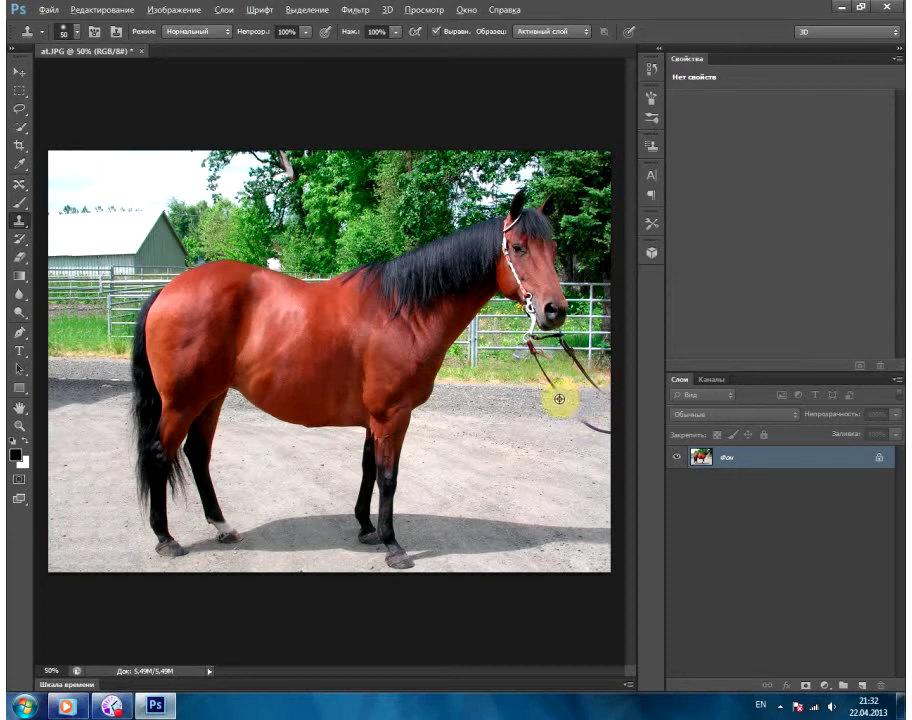
alt+click(559, 399)
mouse_move(542, 395)
mouse_down()
mouse_move(566, 403)
mouse_move(580, 431)
mouse_move(594, 421)
mouse_move(609, 432)
mouse_up()
click(581, 424)
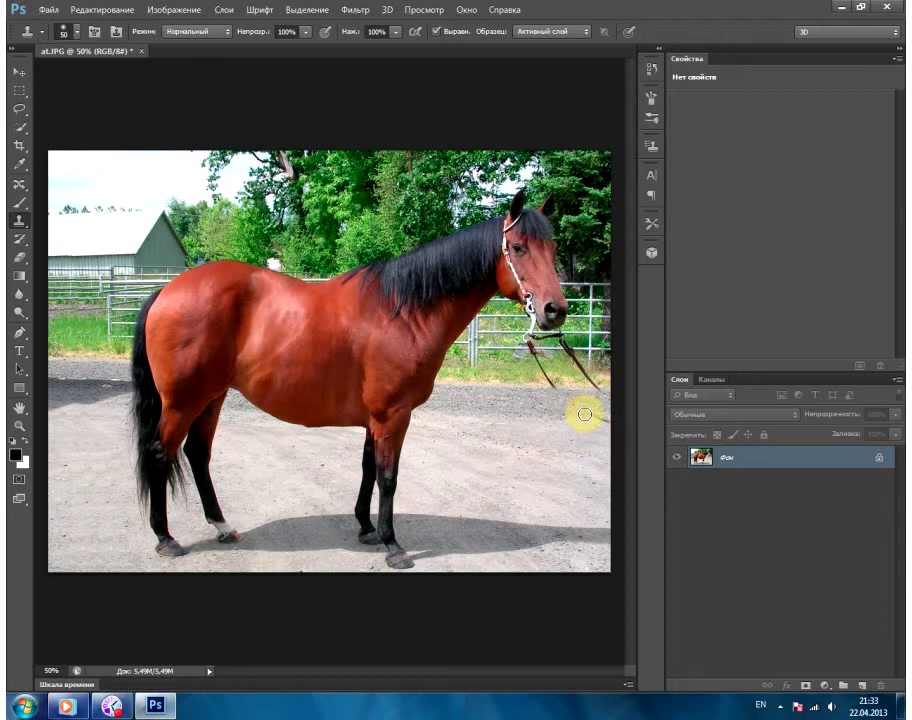
mouse_move(585, 414)
mouse_down()
mouse_move(607, 417)
mouse_move(576, 417)
mouse_up()
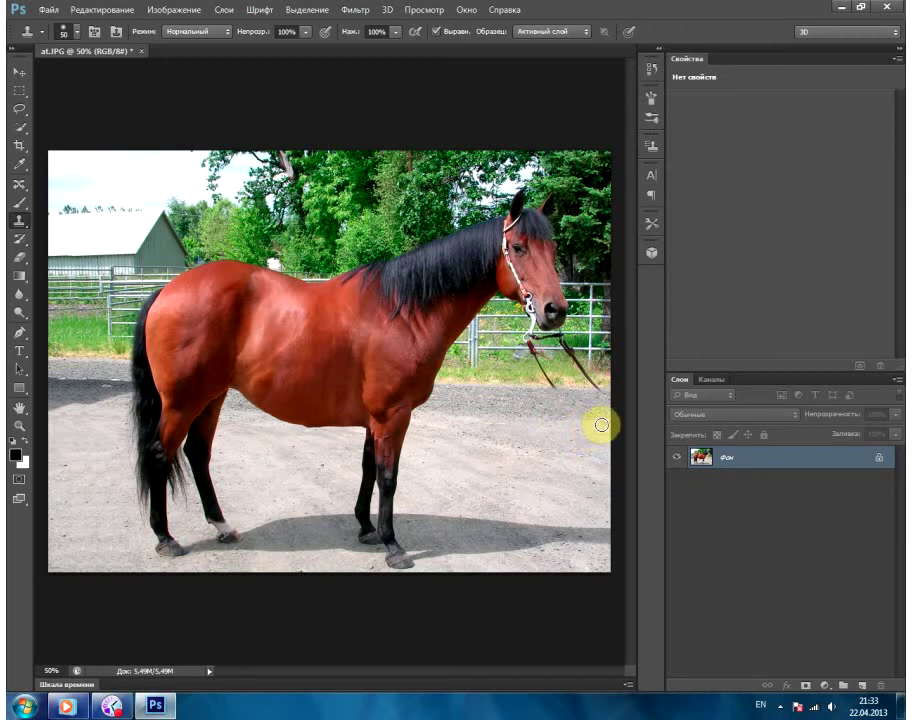
- Sample clean background beside the rope and paint out the rest of its dangling end
alt+click(543, 386)
drag(546, 387, 558, 386)
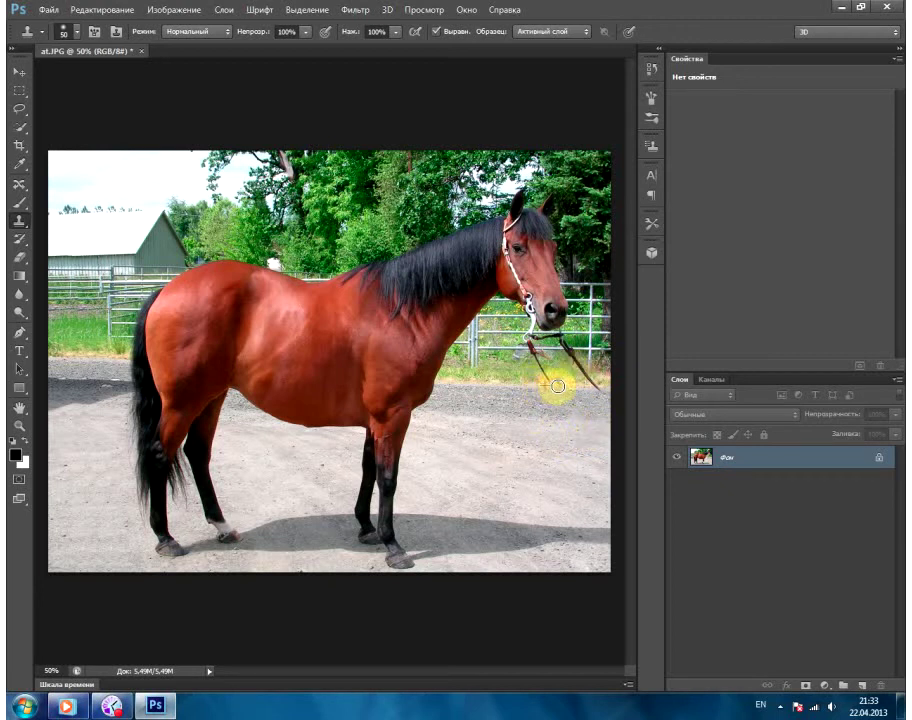
alt+click(580, 389)
drag(559, 385, 570, 386)
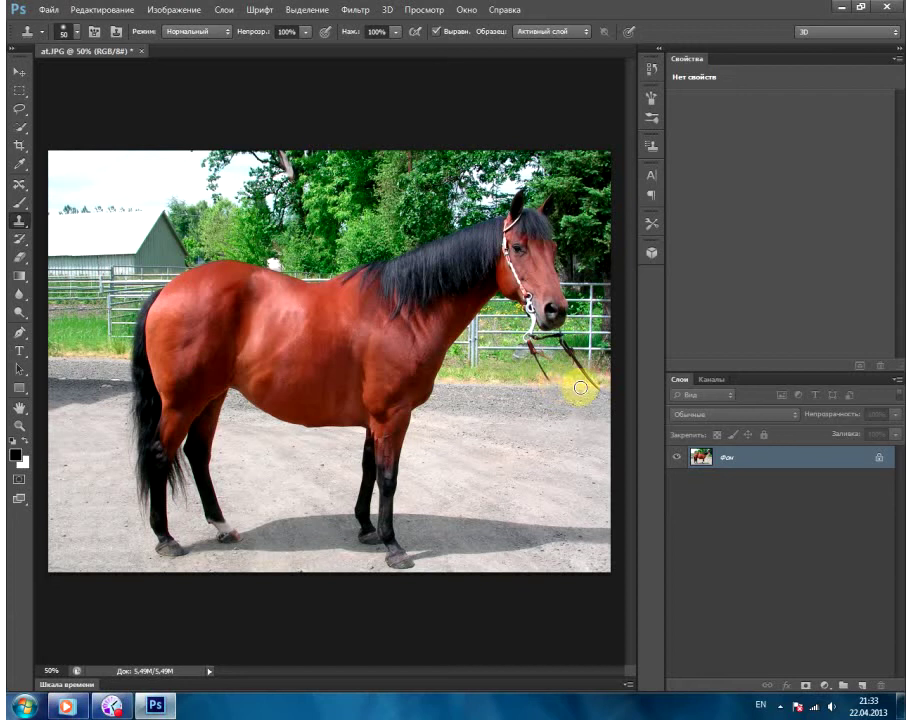
mouse_move(585, 383)
mouse_down()
mouse_move(590, 396)
mouse_move(587, 386)
mouse_move(600, 383)
mouse_move(543, 384)
mouse_up()
mouse_move(544, 378)
mouse_down()
mouse_move(558, 381)
mouse_move(535, 378)
mouse_move(603, 384)
mouse_move(533, 403)
mouse_move(527, 368)
mouse_move(589, 372)
mouse_move(584, 366)
mouse_move(520, 407)
mouse_move(538, 357)
mouse_up()
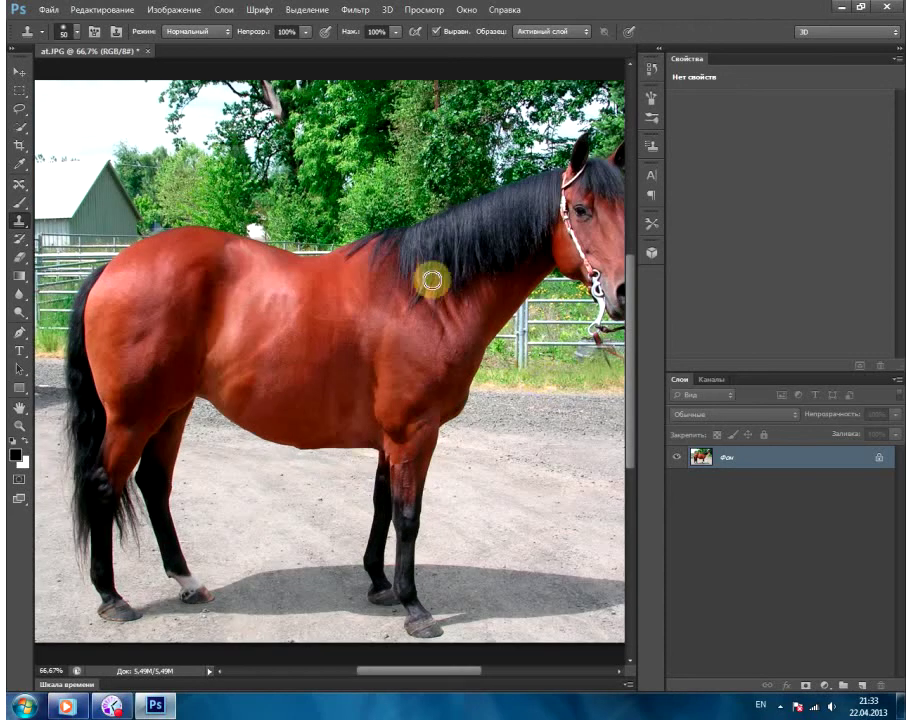
- Scroll to the head and stamp sampled grass over the rope near the ground
mouse_move(385, 673)
mouse_down()
mouse_move(465, 668)
mouse_move(411, 668)
mouse_up()
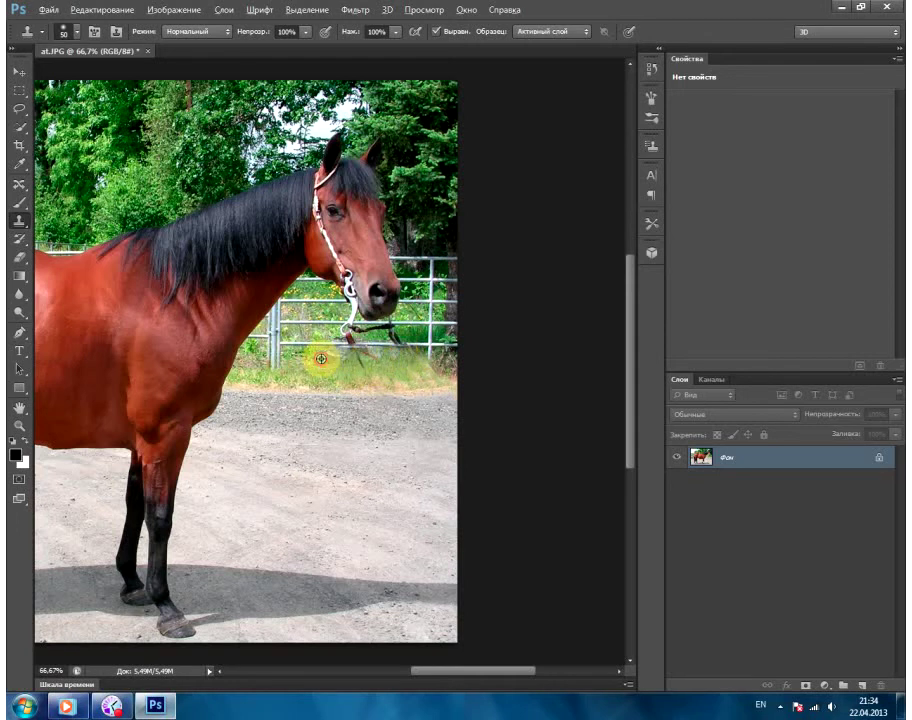
alt+click(321, 358)
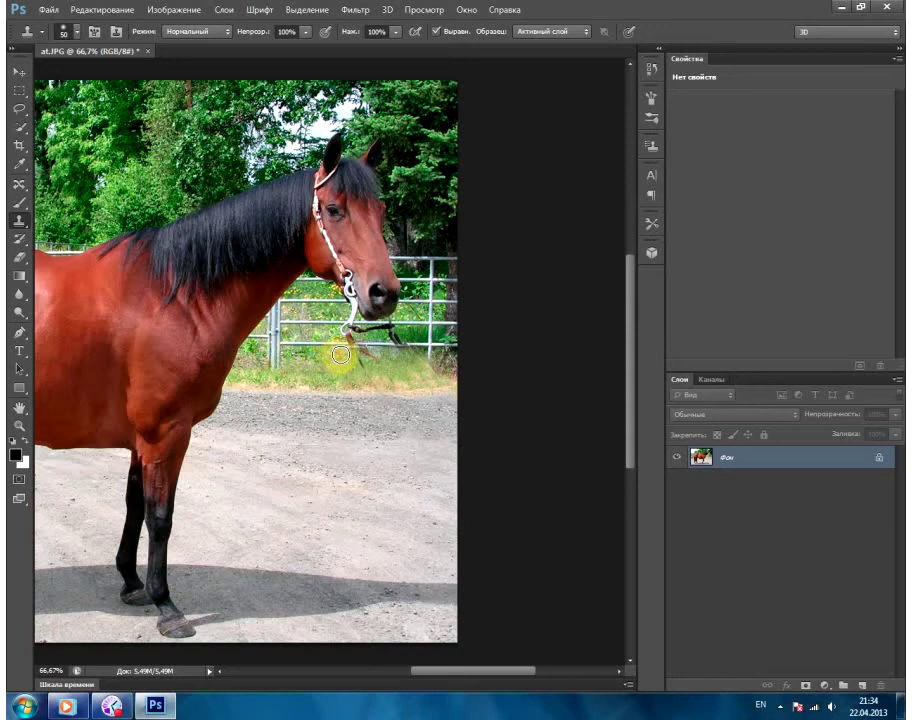
alt+click(338, 356)
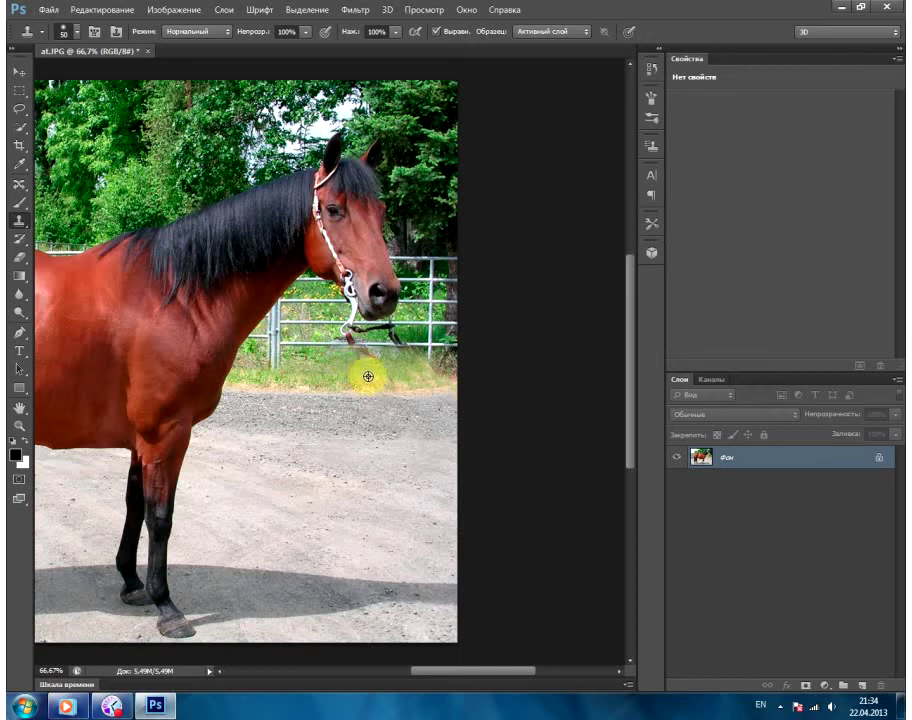
drag(370, 378, 347, 379)
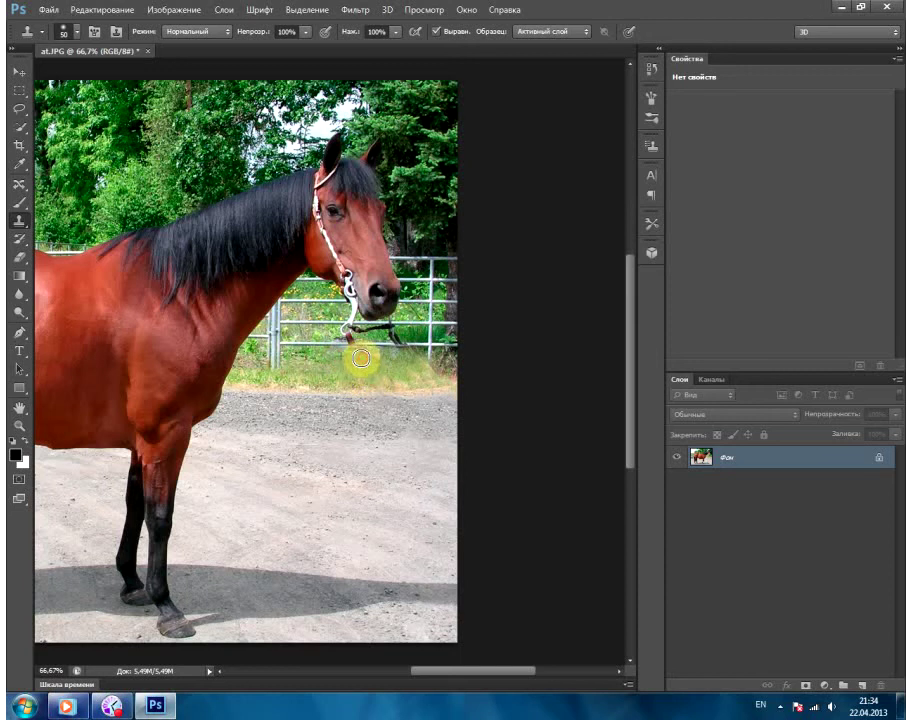
click(367, 357)
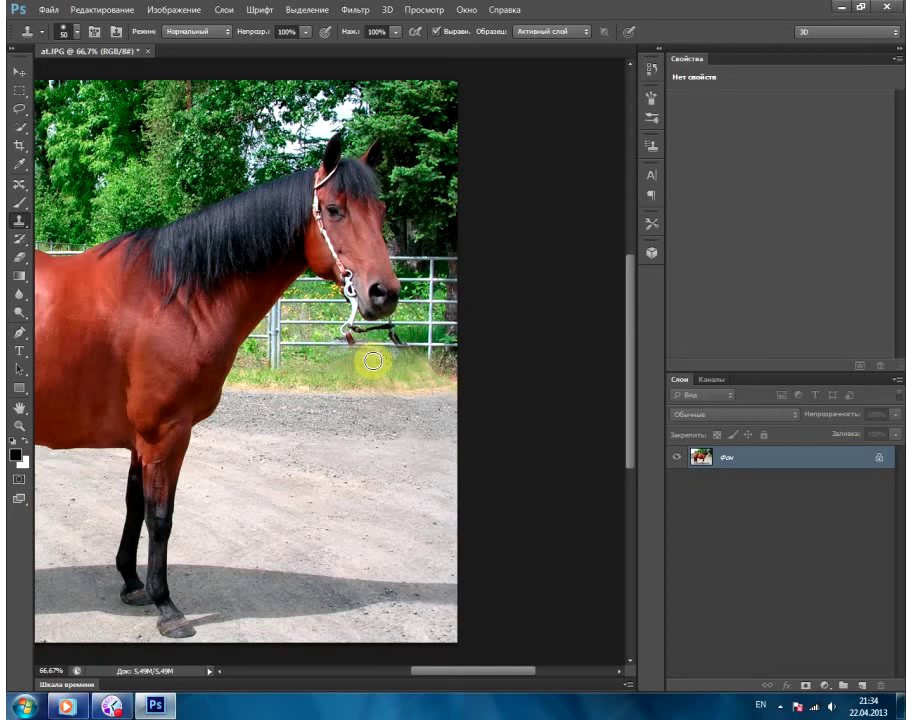
mouse_move(342, 368)
mouse_down()
mouse_move(353, 342)
mouse_move(331, 335)
mouse_move(348, 338)
mouse_up()
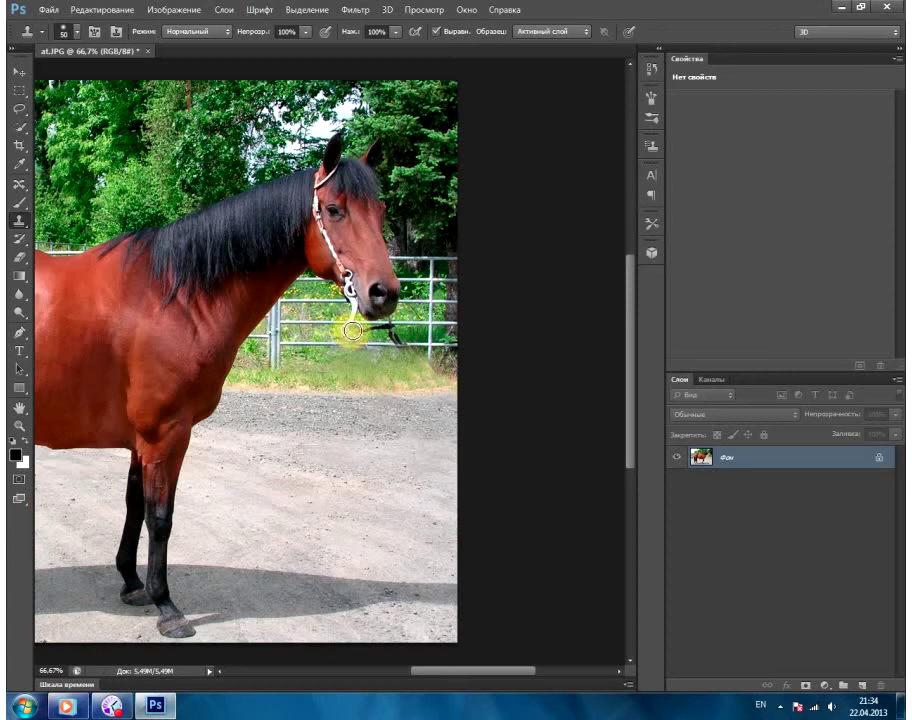
- Clone over the rope below the muzzle up to the halter, then reduce the brush to 45
drag(352, 330, 364, 332)
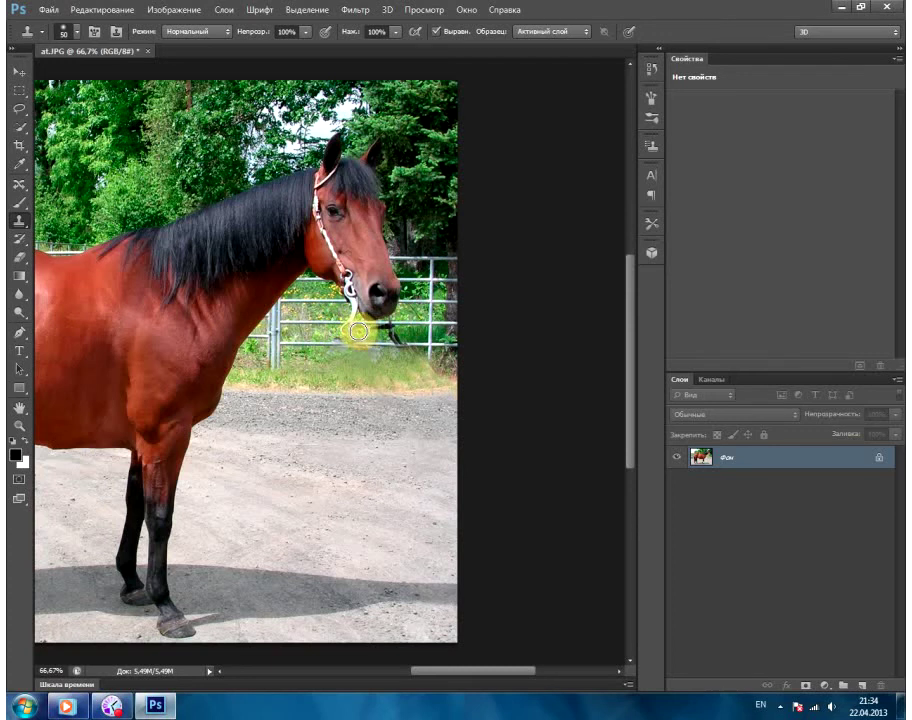
drag(356, 330, 375, 333)
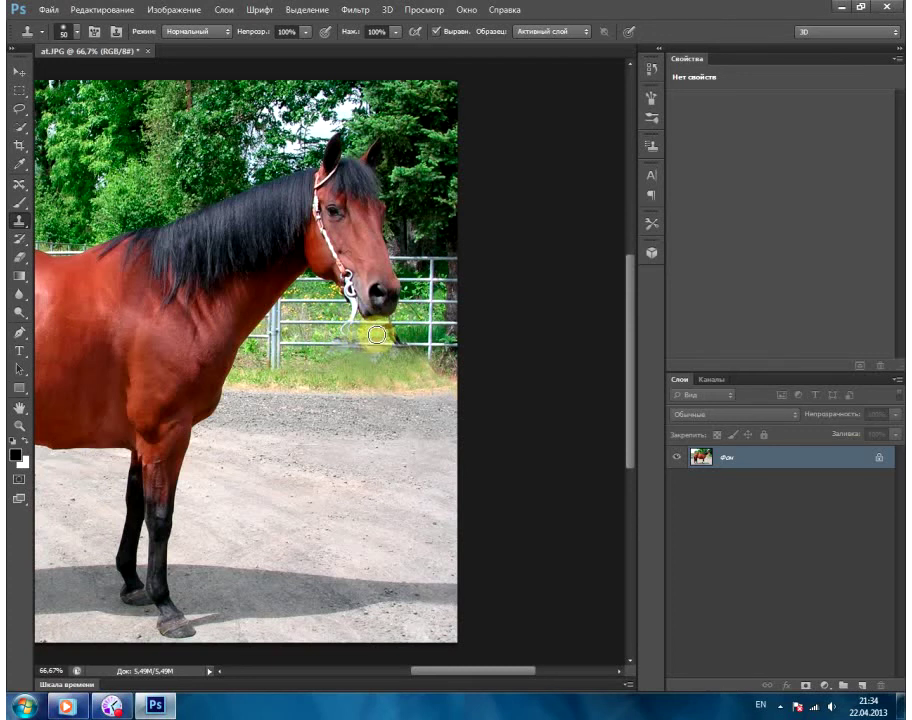
drag(376, 335, 379, 336)
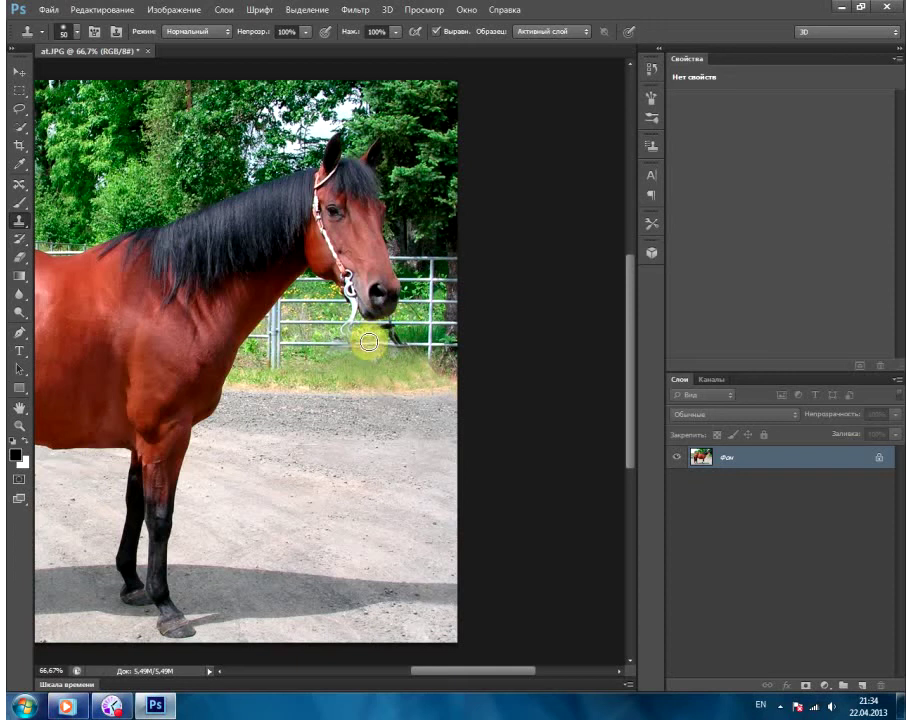
key(bracketleft)
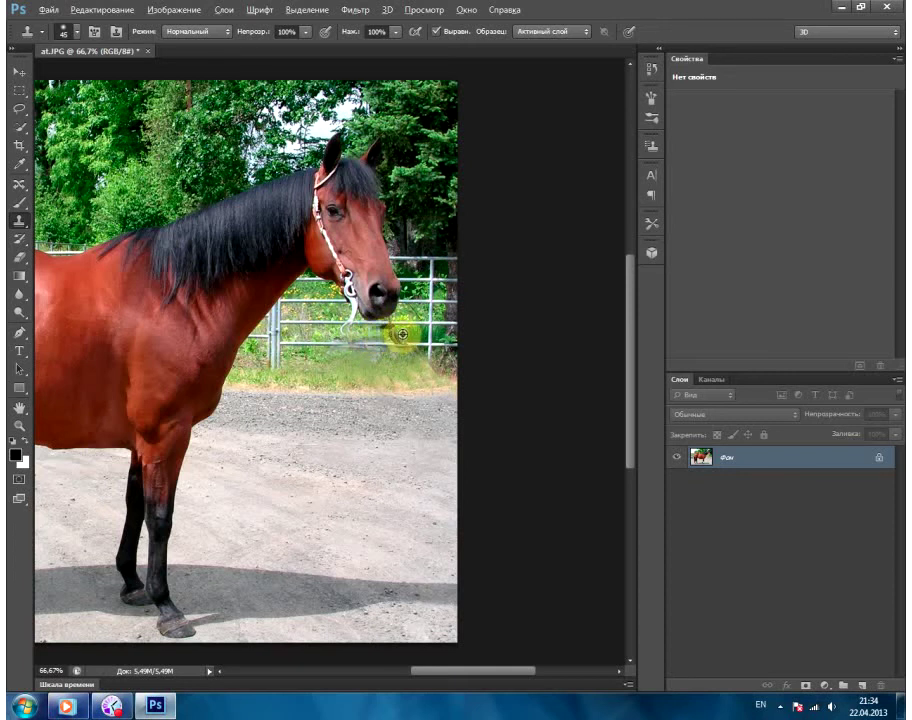
- Sample the fence and stamp fence and grass over the remaining rope under the muzzle
alt+click(404, 332)
click(398, 336)
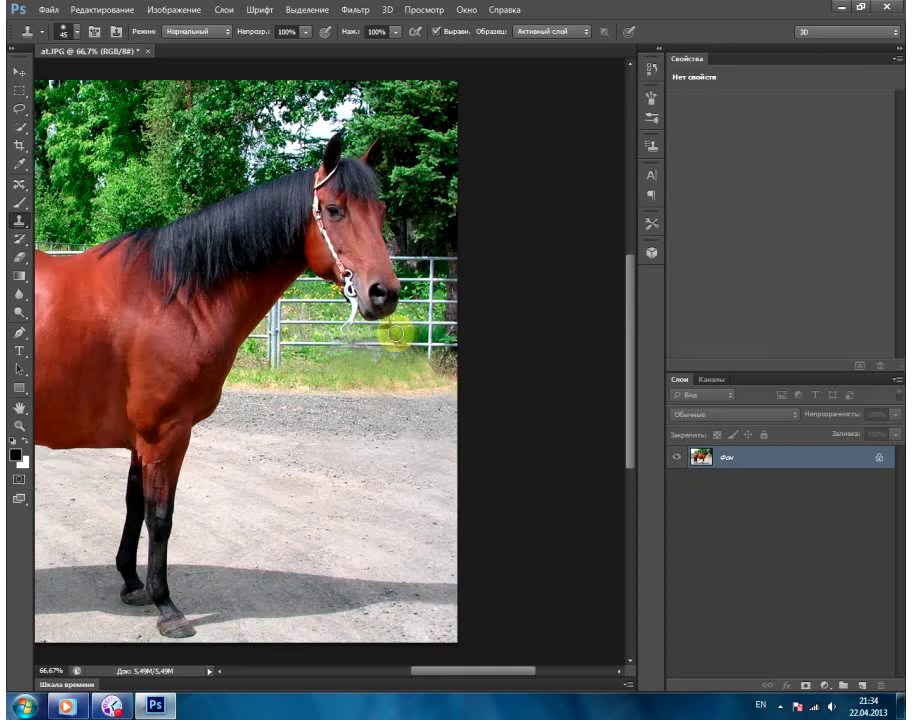
click(398, 336)
click(382, 331)
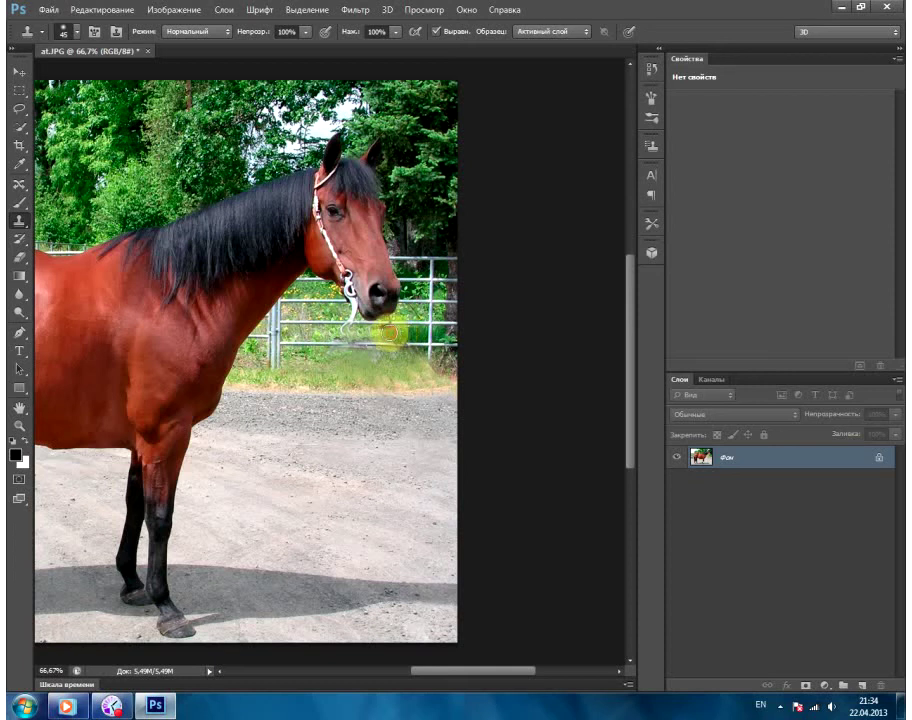
alt+click(388, 331)
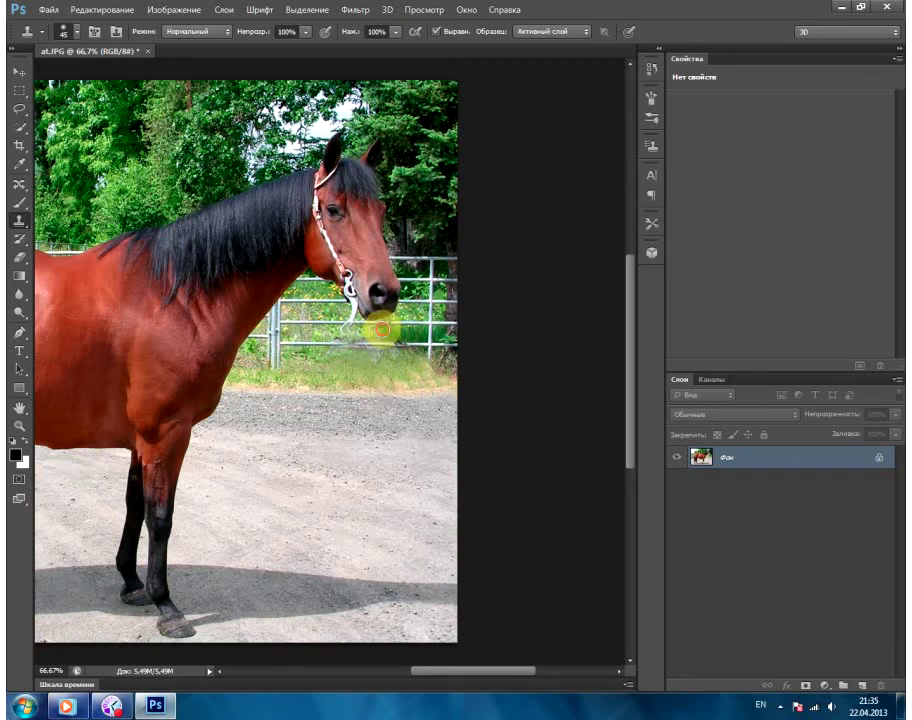
mouse_move(382, 331)
mouse_down()
mouse_move(356, 330)
mouse_move(399, 366)
mouse_move(407, 358)
mouse_move(376, 346)
mouse_move(347, 313)
mouse_up()
alt+click(407, 358)
alt+click(350, 306)
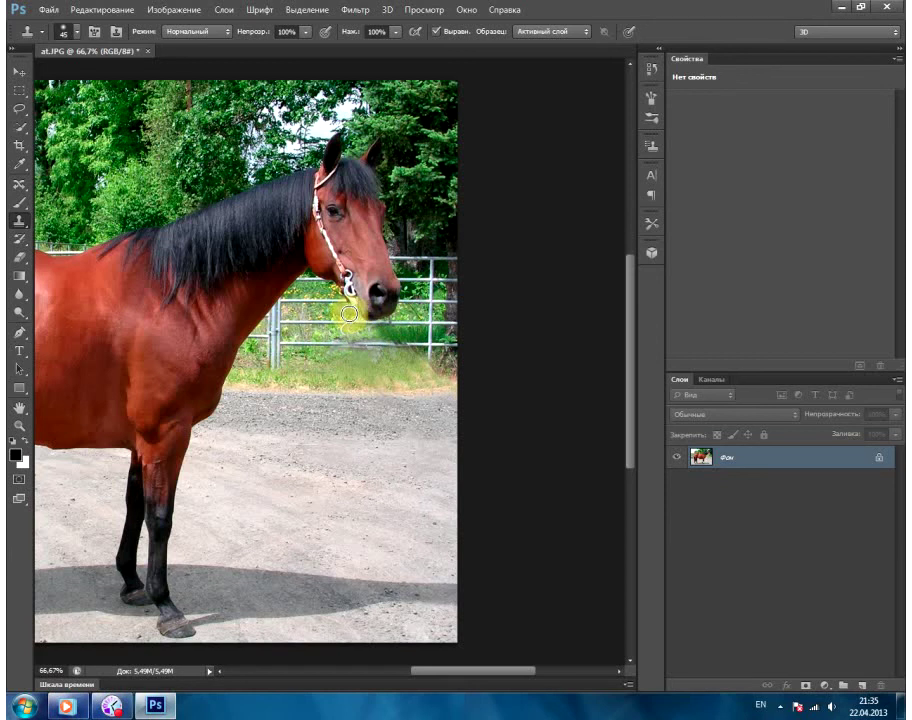
- Shrink the brush to 30, paint out the rope beside the halter ring, then drop to 20
key(bracketleft)
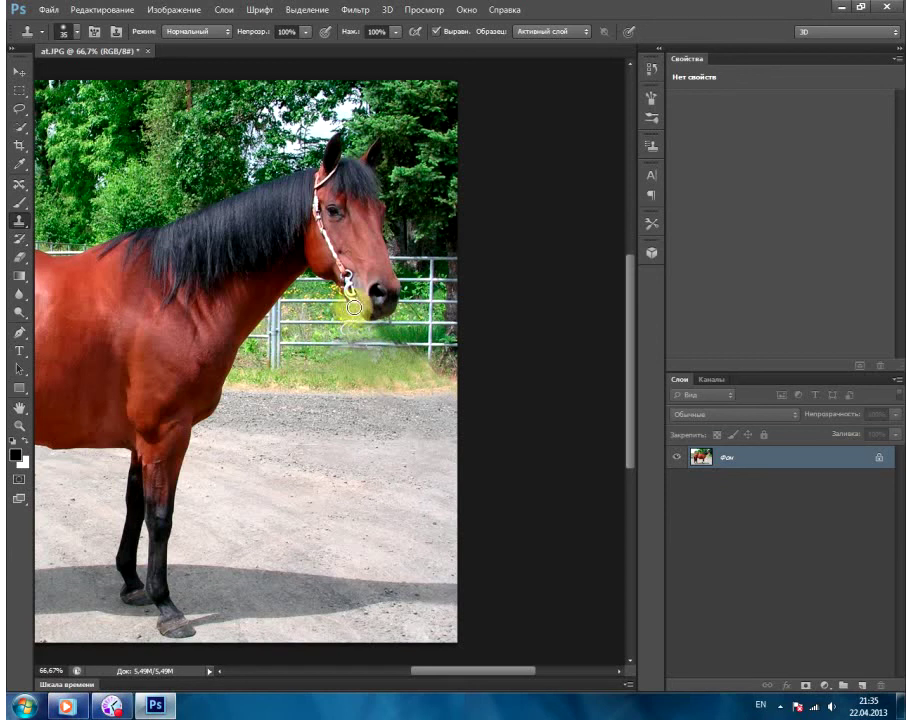
mouse_move(347, 313)
mouse_down()
mouse_move(354, 305)
mouse_move(353, 318)
mouse_move(345, 312)
mouse_move(389, 321)
mouse_move(379, 360)
mouse_move(360, 356)
mouse_move(329, 335)
mouse_move(357, 348)
mouse_move(417, 345)
mouse_up()
key(bracketleft)
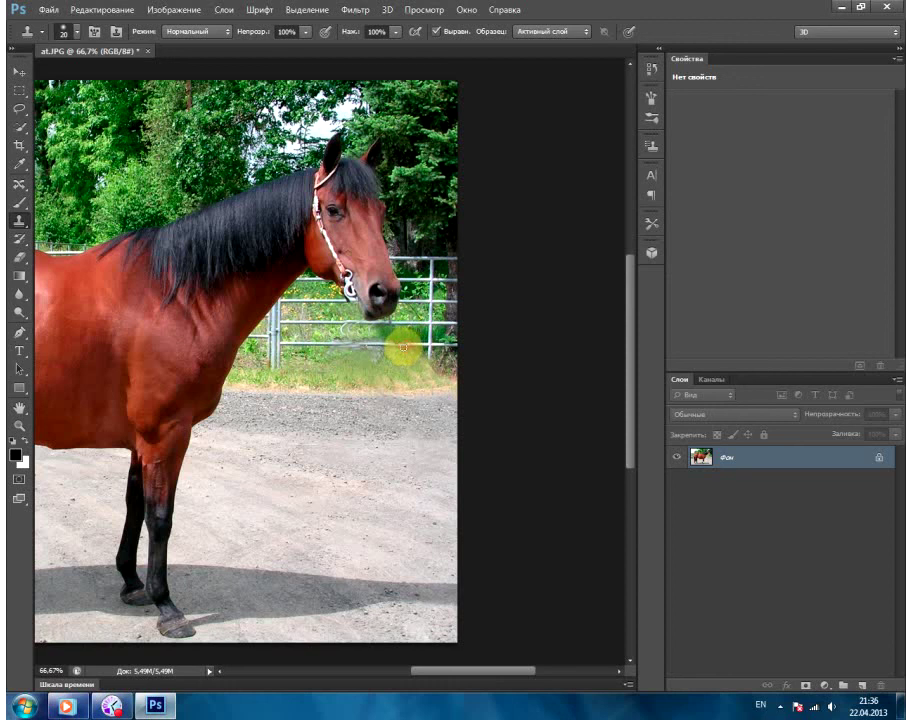
- With the 20 px Clone Stamp, stamp intact fence rail over the leftover rope traces
mouse_move(404, 347)
mouse_down()
mouse_move(372, 346)
mouse_move(410, 347)
mouse_up()
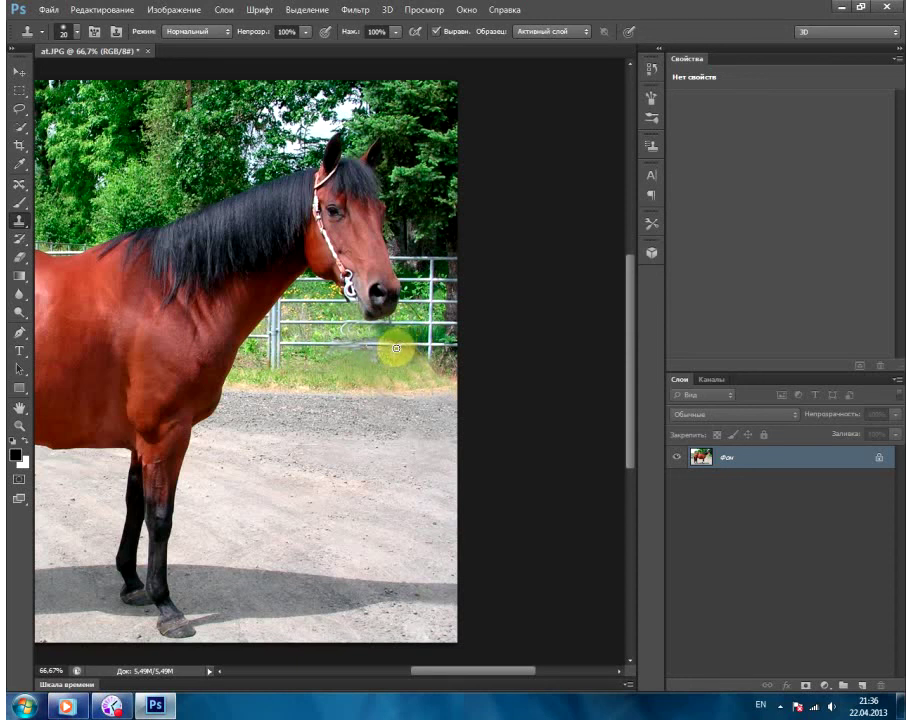
click(396, 348)
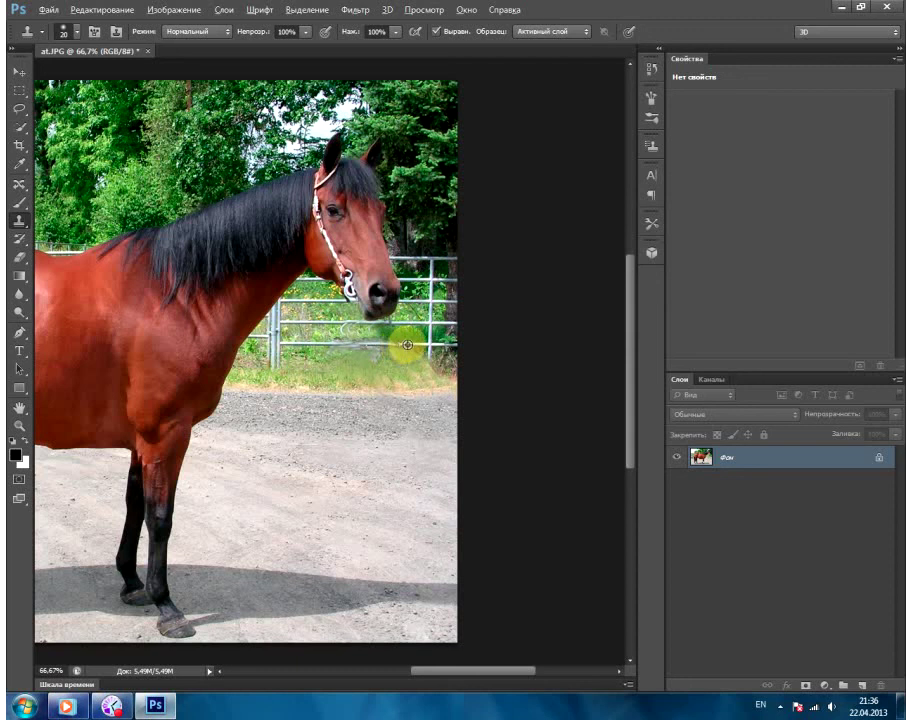
click(402, 346)
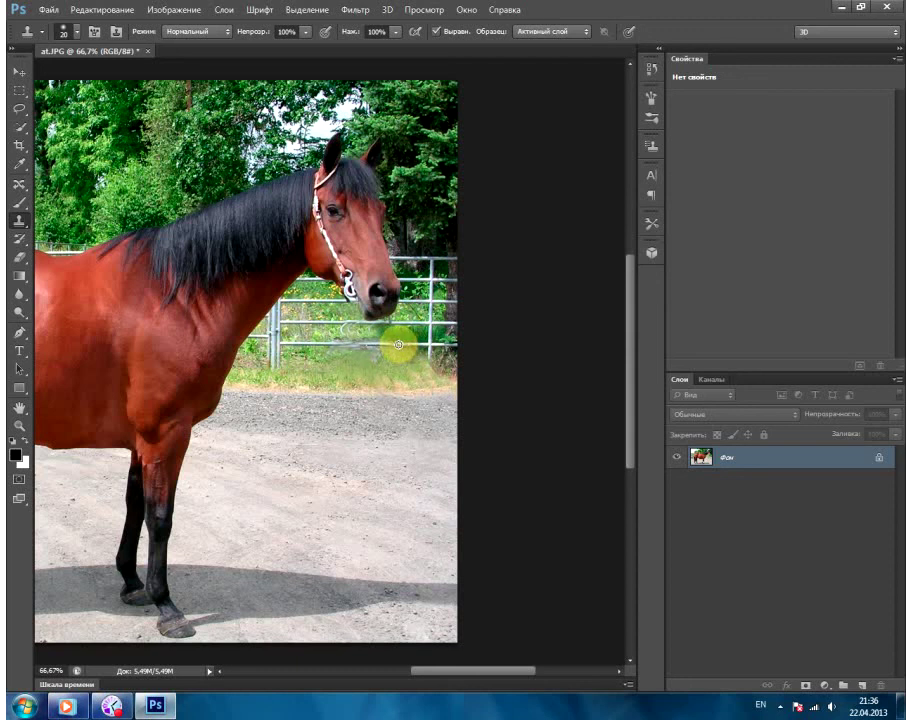
click(398, 345)
click(368, 347)
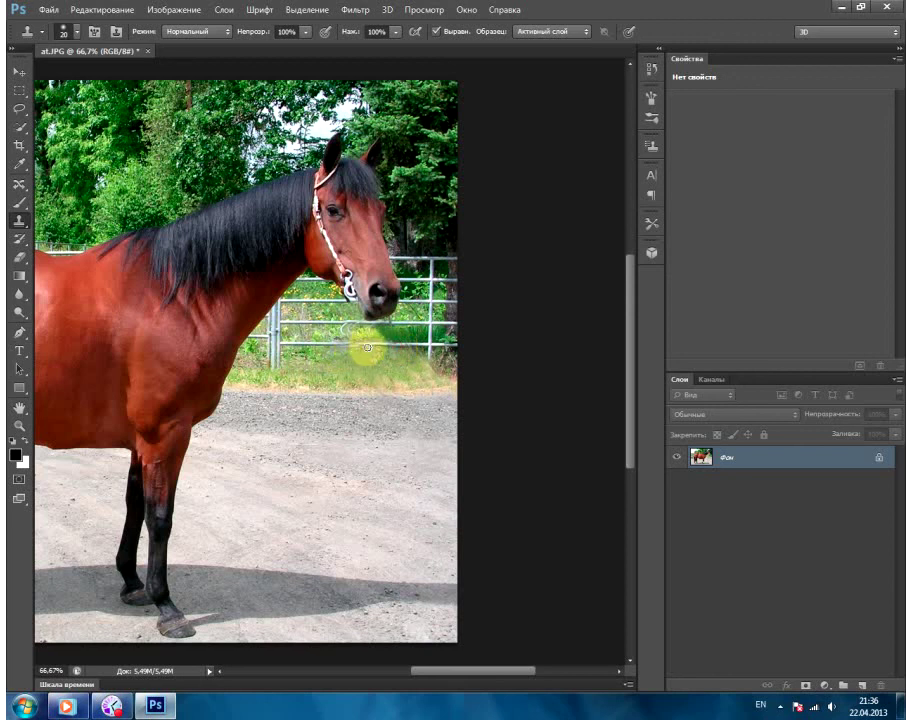
mouse_move(369, 345)
mouse_down()
mouse_move(348, 348)
mouse_move(393, 372)
mouse_move(357, 359)
mouse_move(363, 345)
mouse_move(352, 342)
mouse_move(246, 417)
mouse_move(284, 411)
mouse_up()
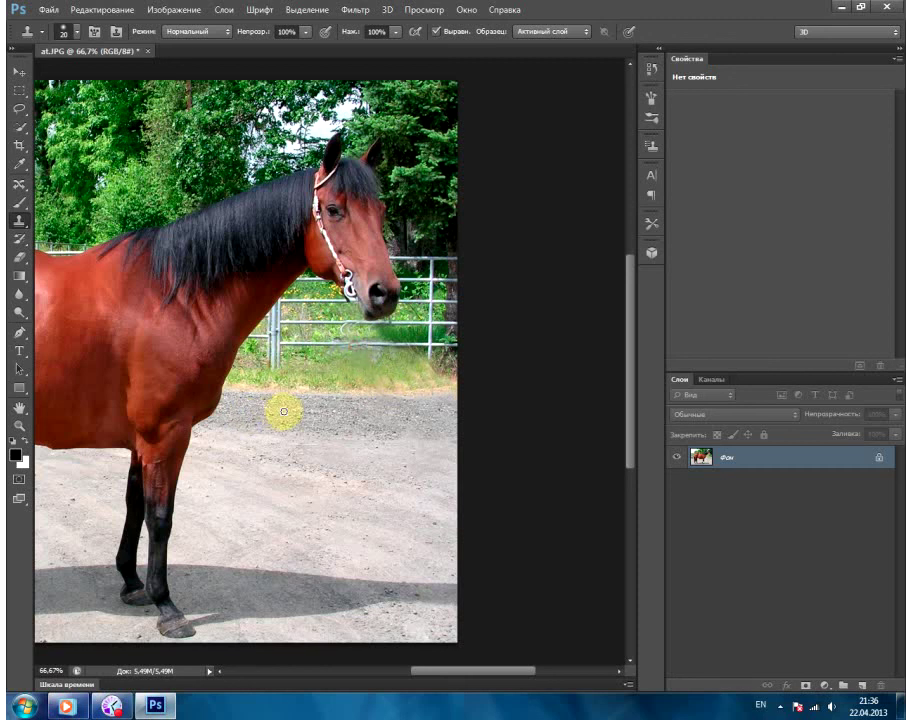
- Clone texture along the horse's belly and return the view to 50%
key(ctrl+minus)
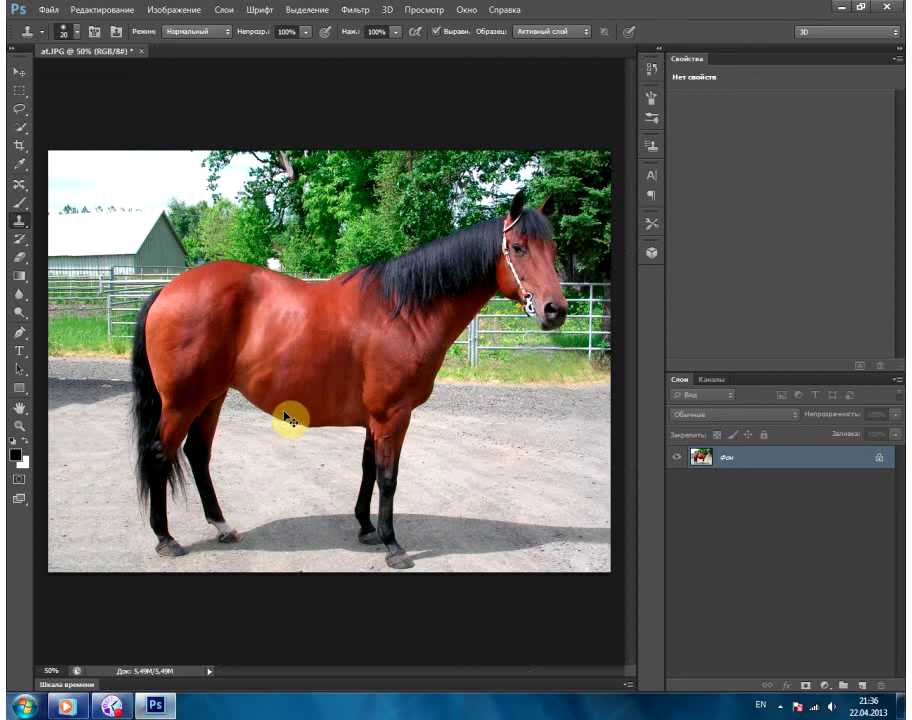
mouse_move(284, 410)
mouse_down()
mouse_move(303, 414)
mouse_move(169, 399)
mouse_move(409, 364)
mouse_move(326, 373)
mouse_move(348, 375)
mouse_up()
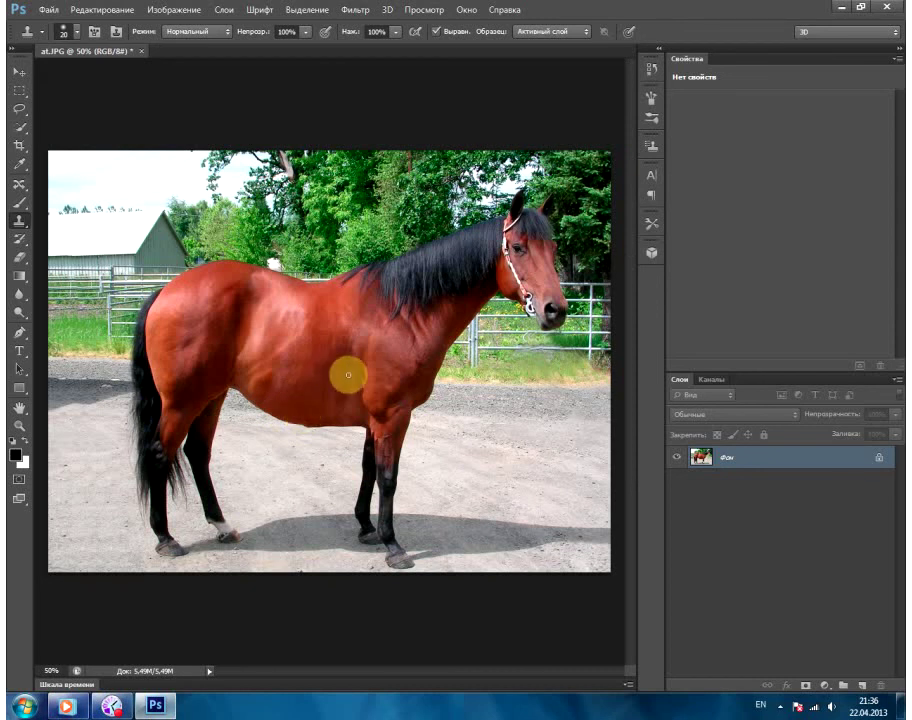
key(ctrl+minus)
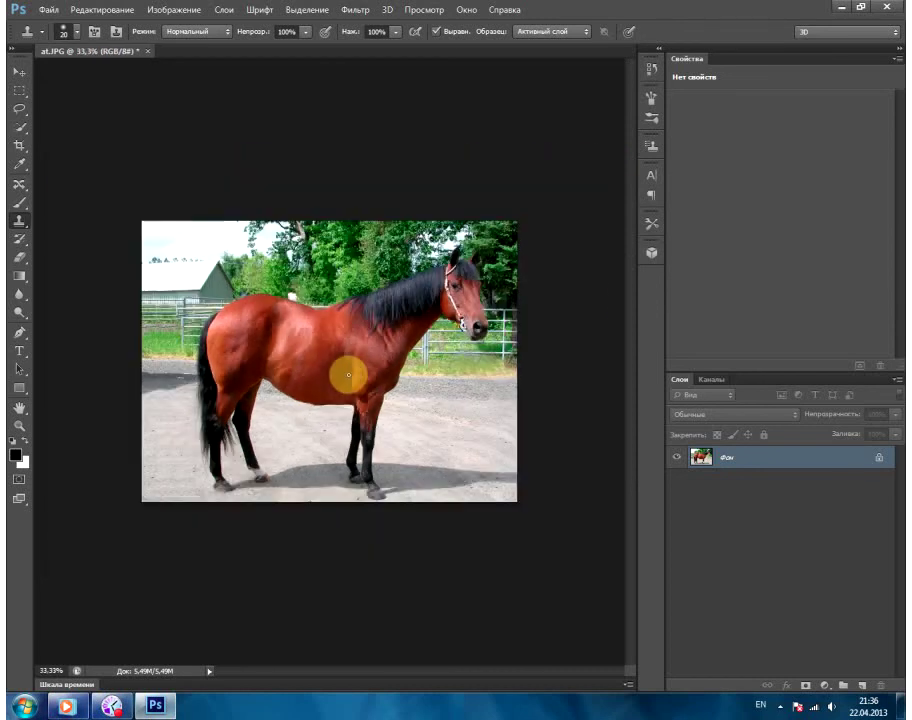
key(ctrl+plus)
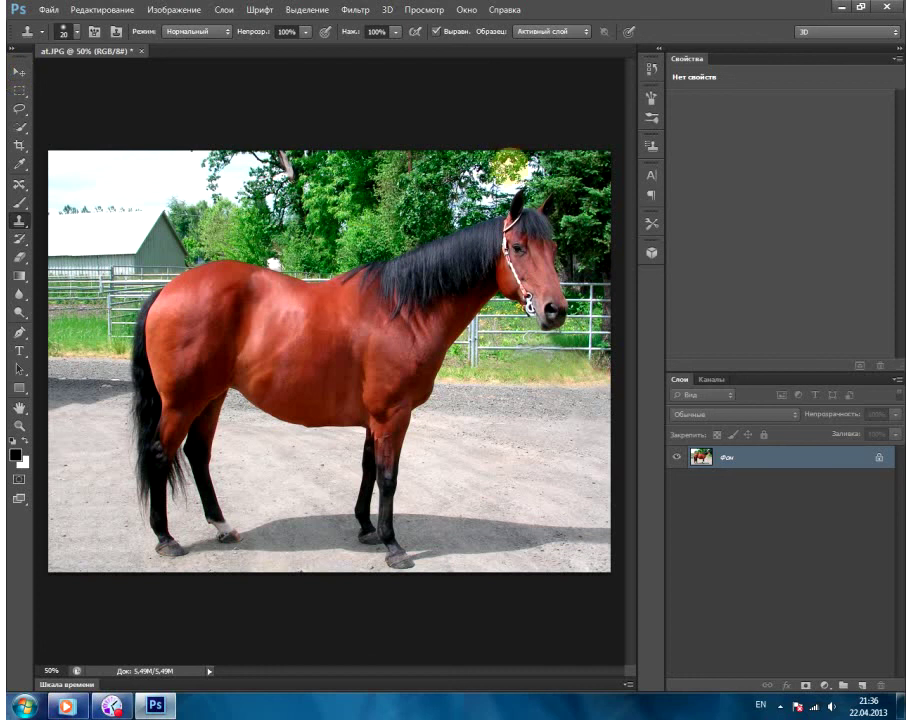
- Switch back to the Content-Aware Move tool and restore down the Photoshop window
click(27, 192)
click(120, 222)
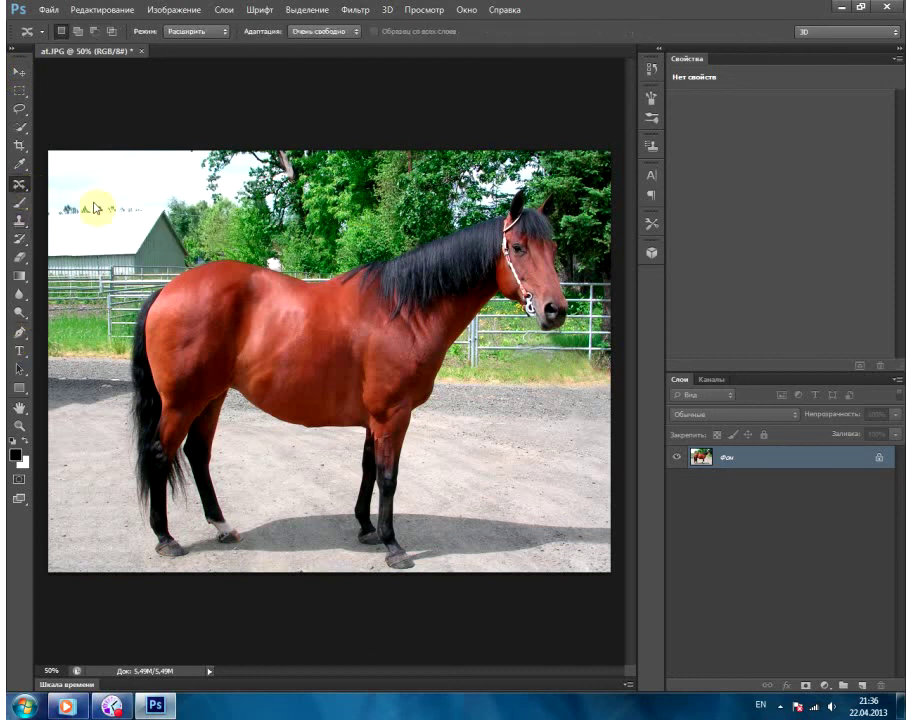
click(488, 152)
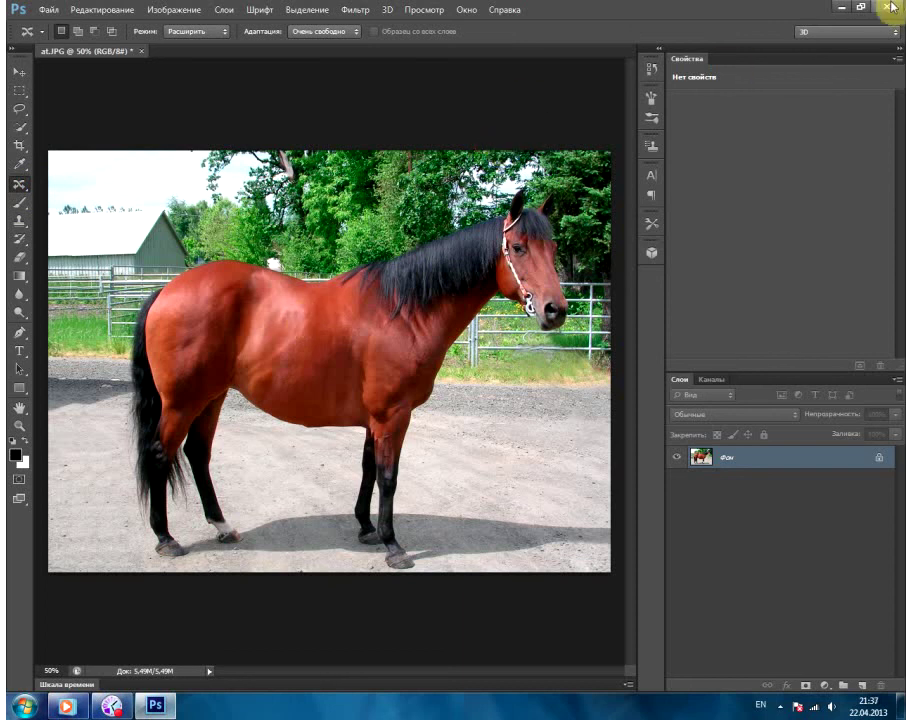
click(858, 7)
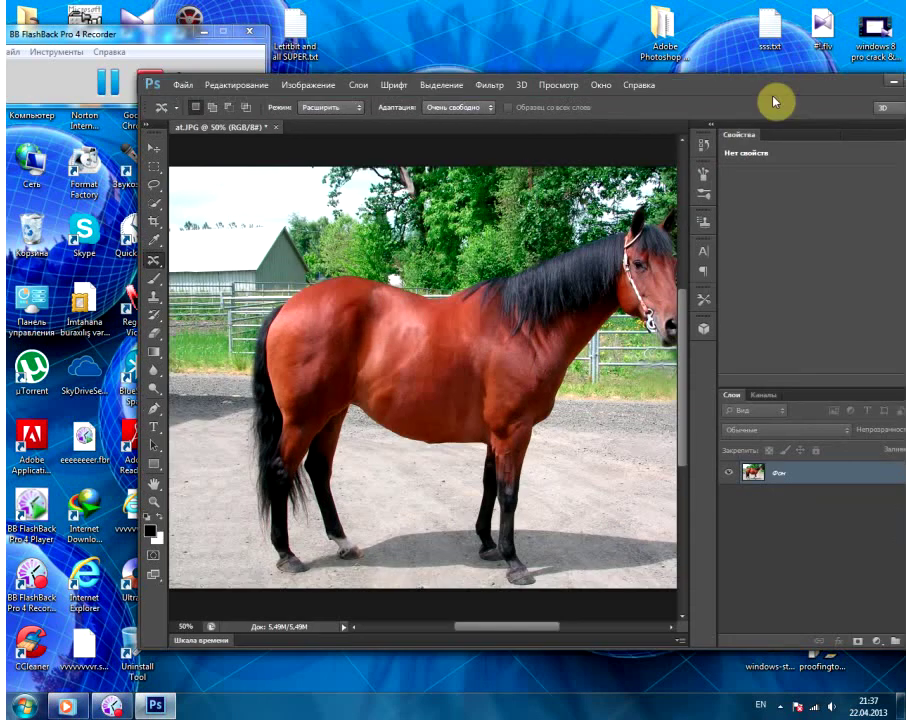
- Save the photo as wwwwwww.jpg on the desktop, accepting the default JPEG options
click(186, 90)
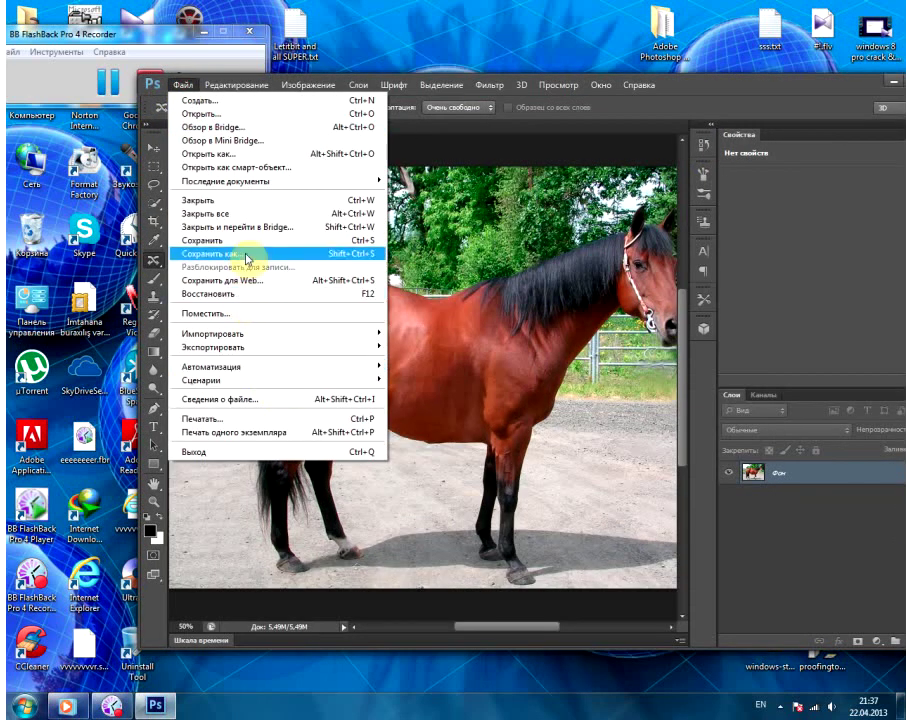
click(222, 256)
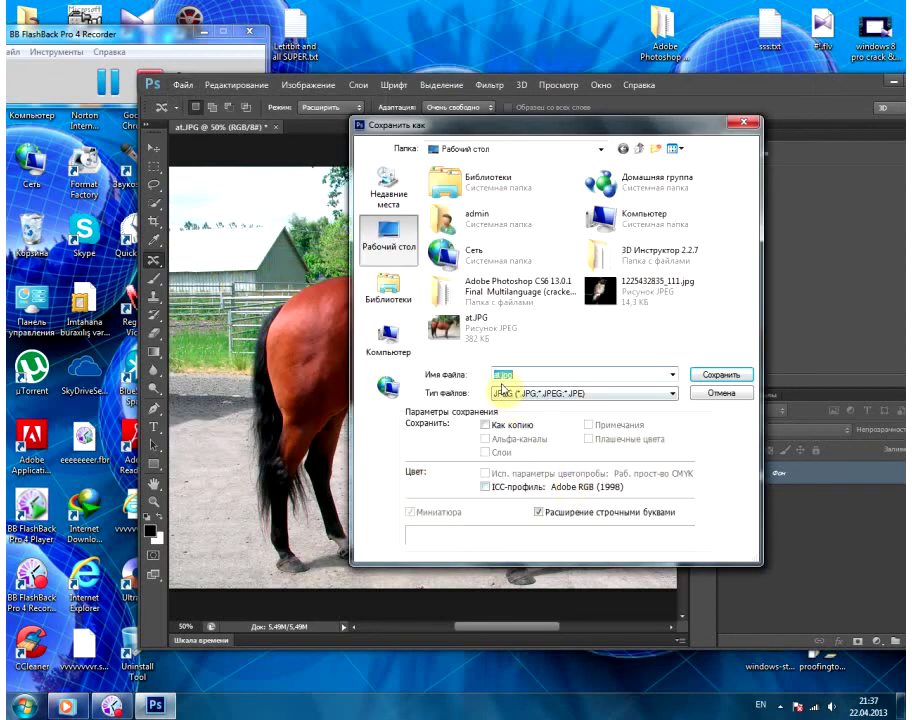
double_click(492, 374)
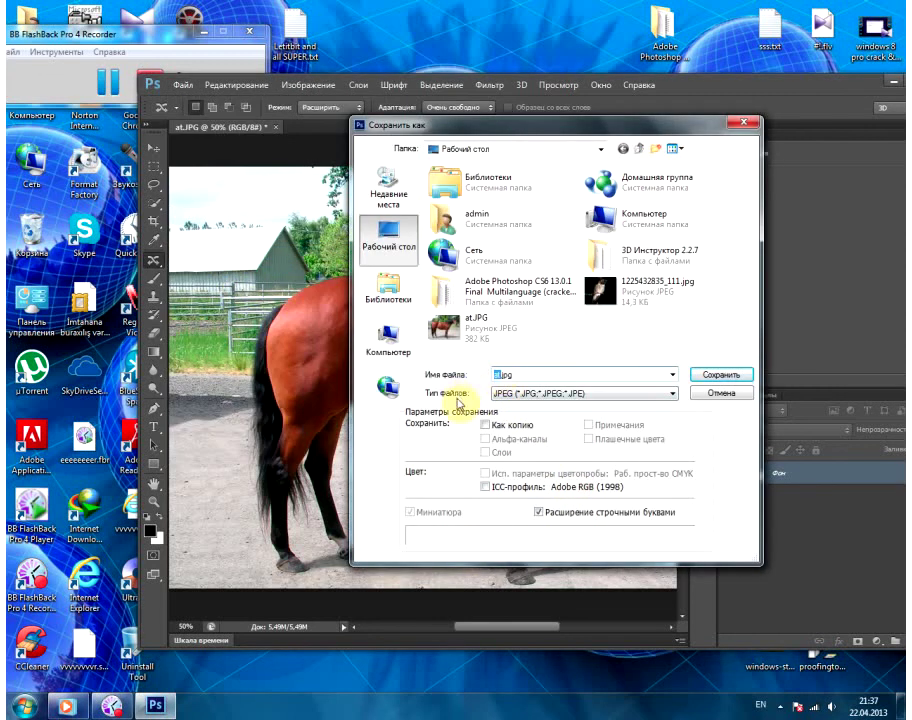
text(wwwwwww)
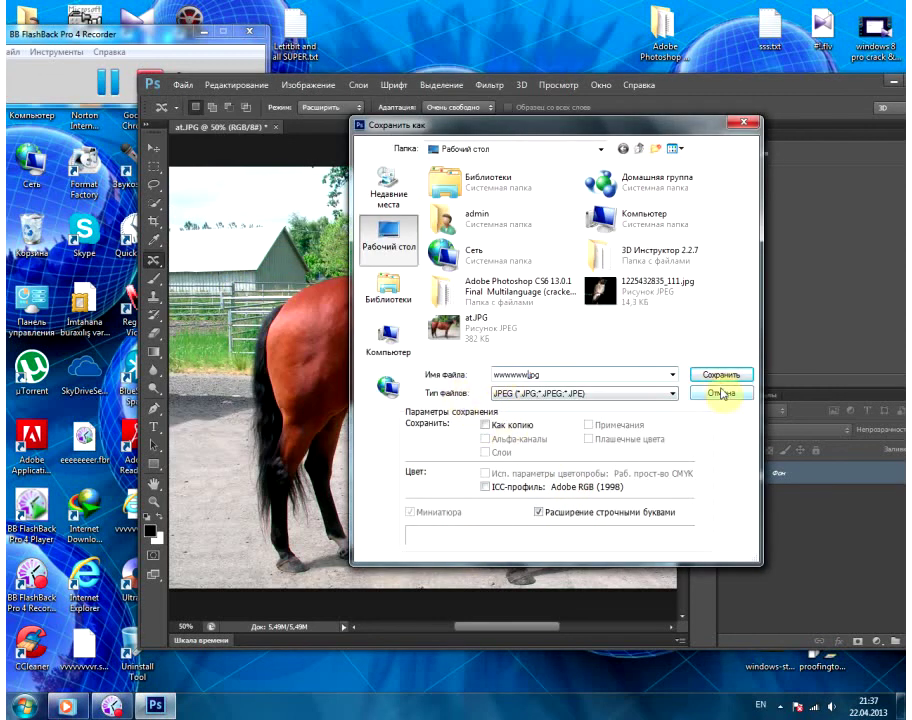
click(714, 376)
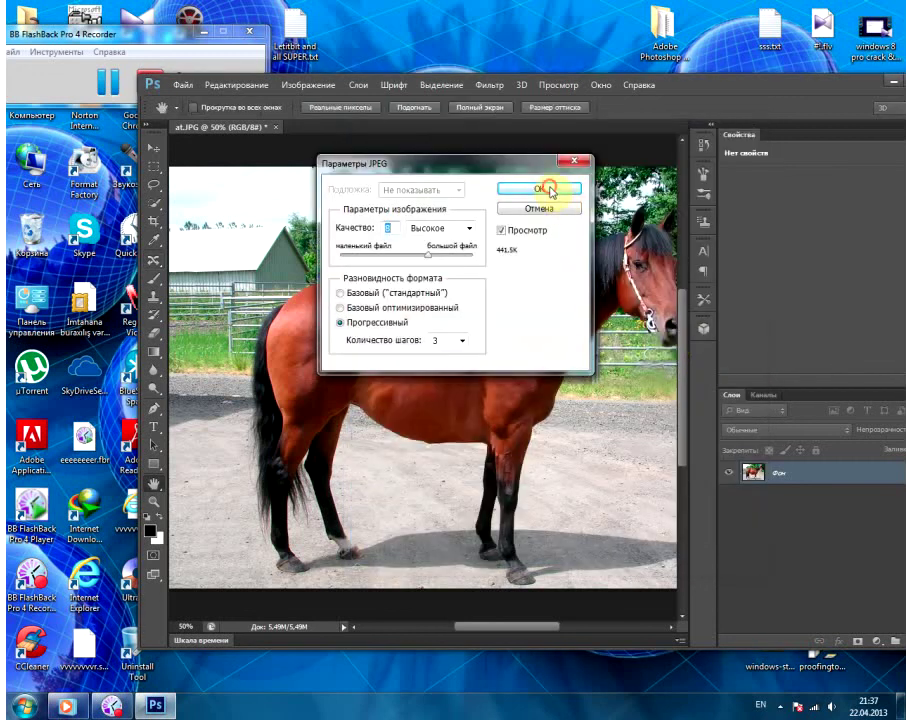
click(566, 187)
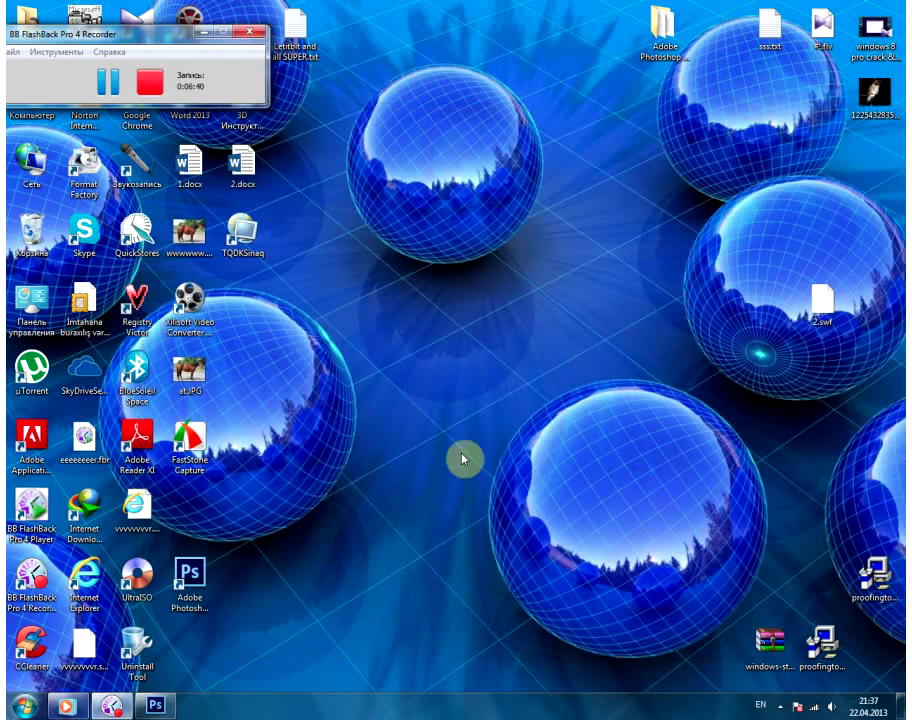
- Place the at.JPG and wwwwwww.jpg icons side by side, then open at.JPG on the left
drag(228, 357, 462, 98)
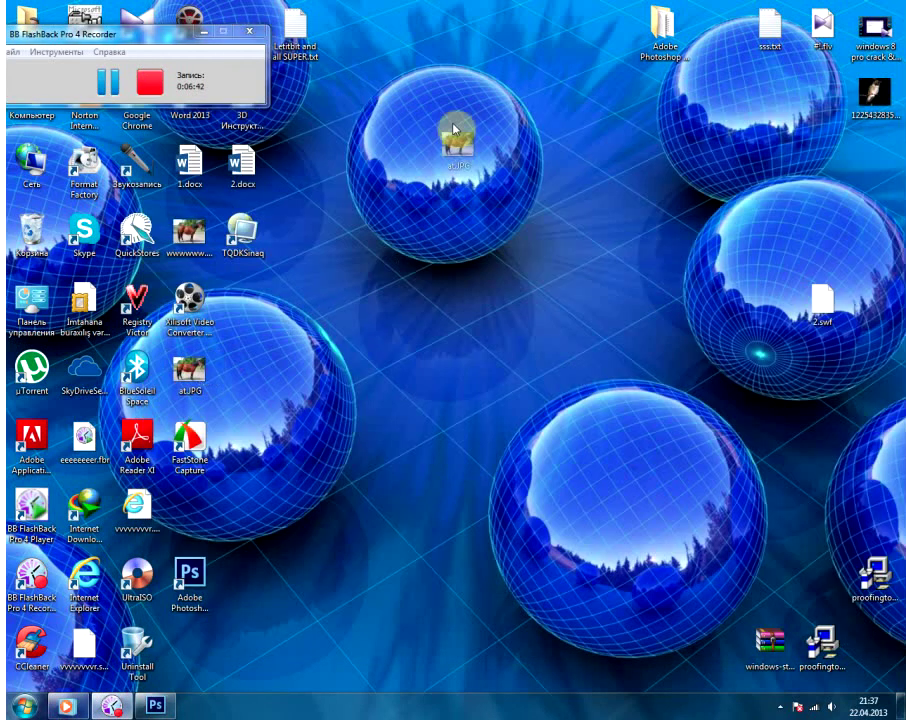
mouse_move(236, 242)
mouse_down()
mouse_move(625, 95)
mouse_move(618, 100)
mouse_up()
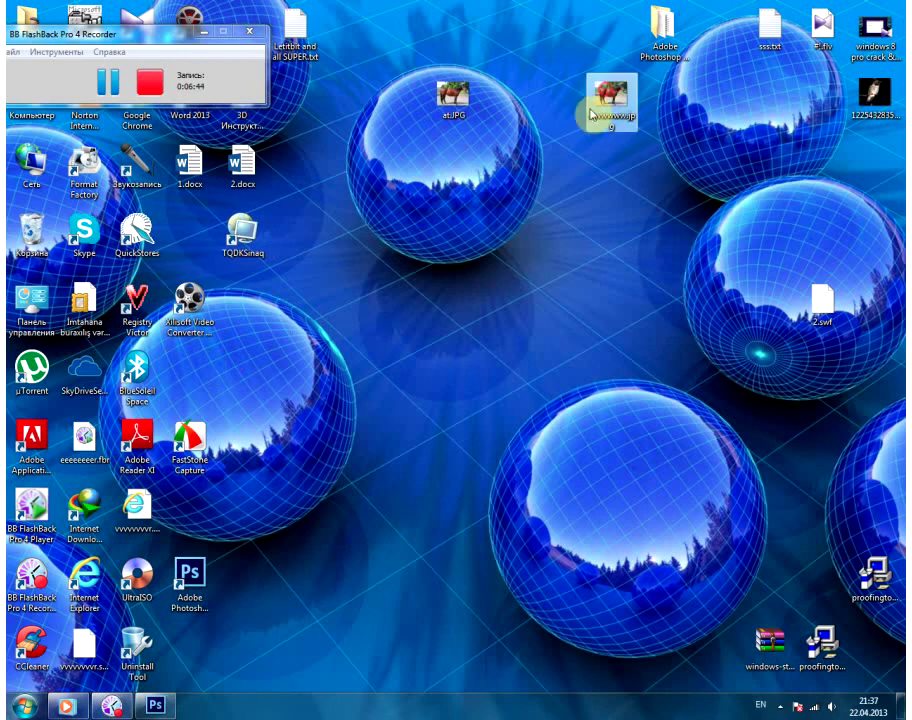
click(453, 100)
double_click(455, 100)
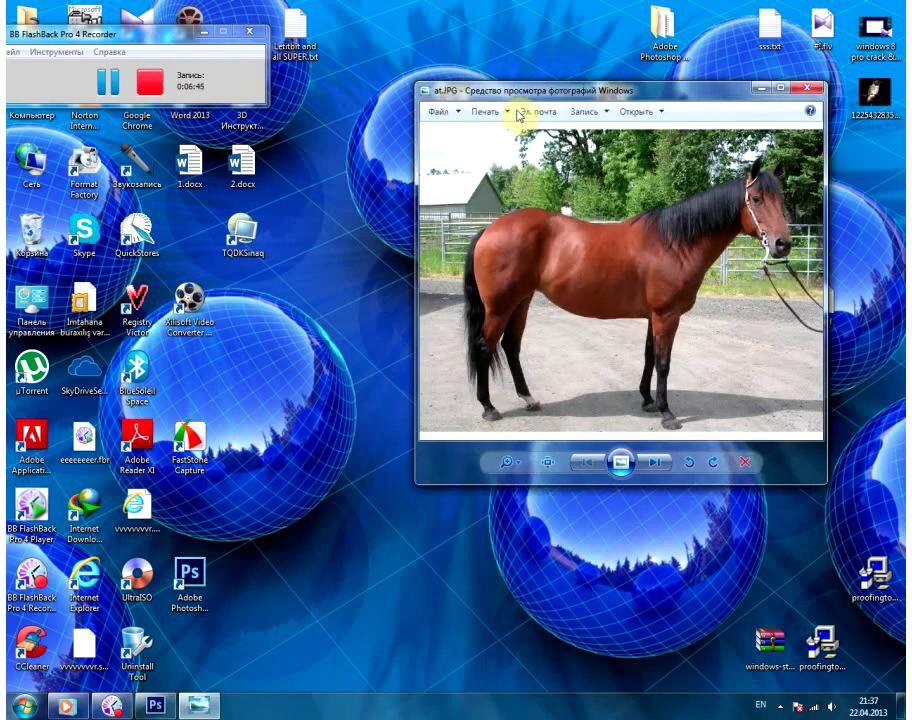
drag(591, 80, 246, 61)
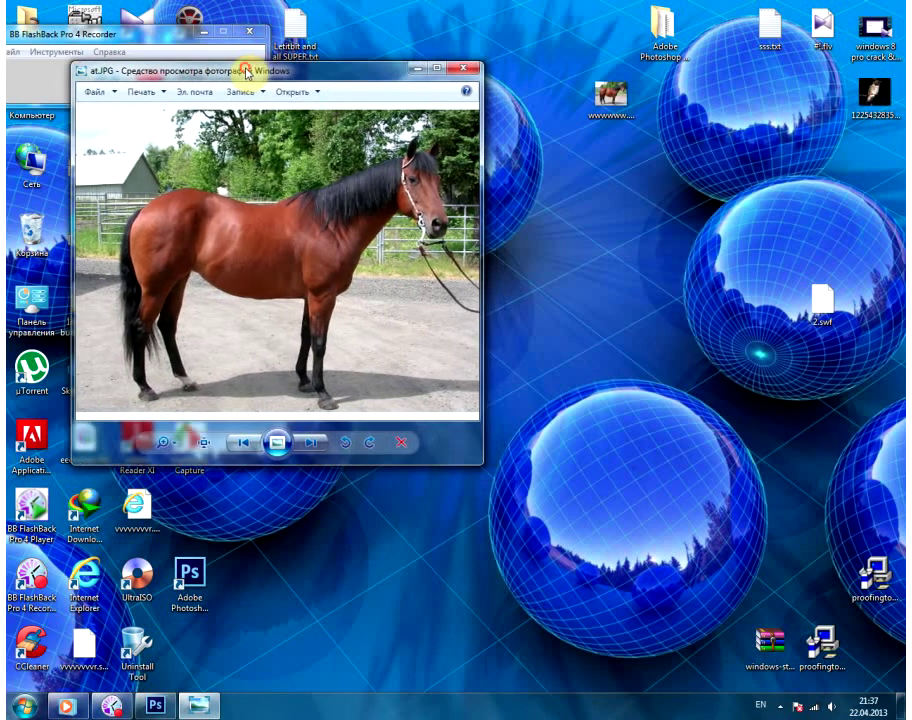
- Open wwwwwww.jpg and resize it beside the original for comparison
double_click(611, 98)
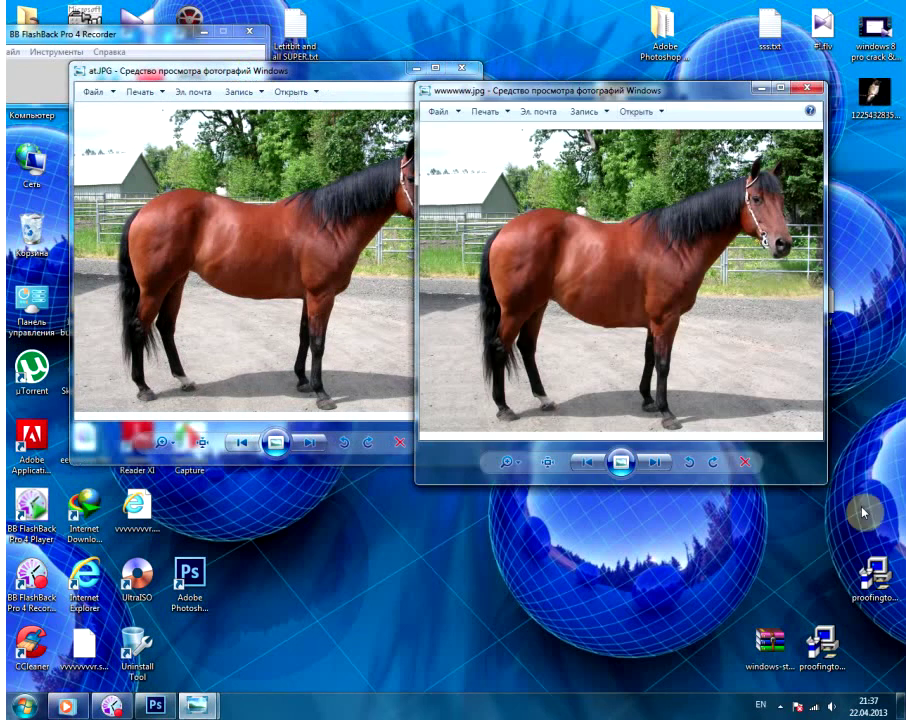
drag(826, 481, 829, 464)
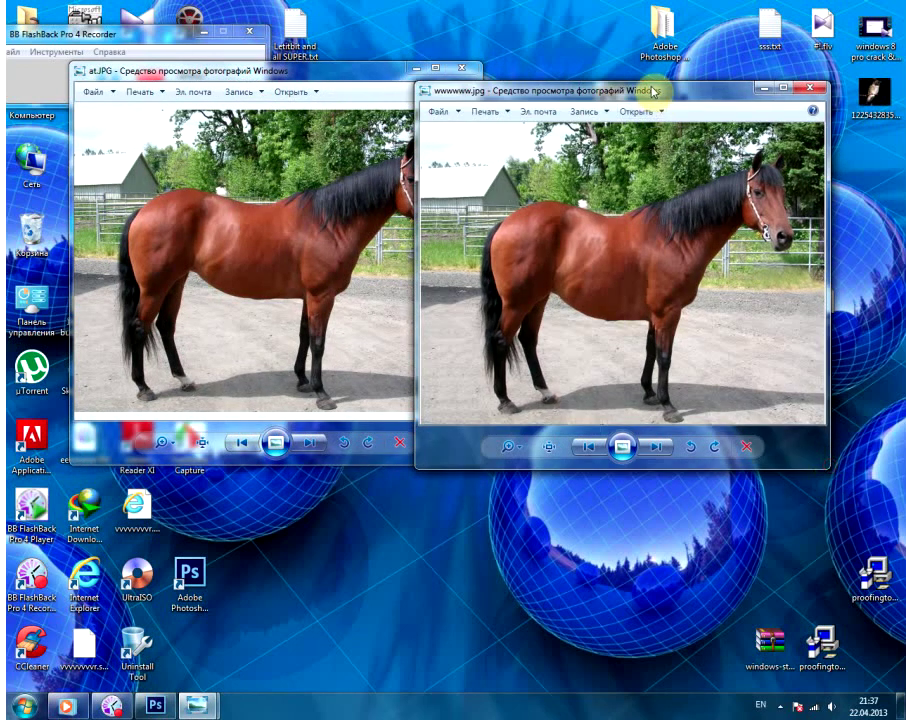
drag(682, 91, 709, 71)
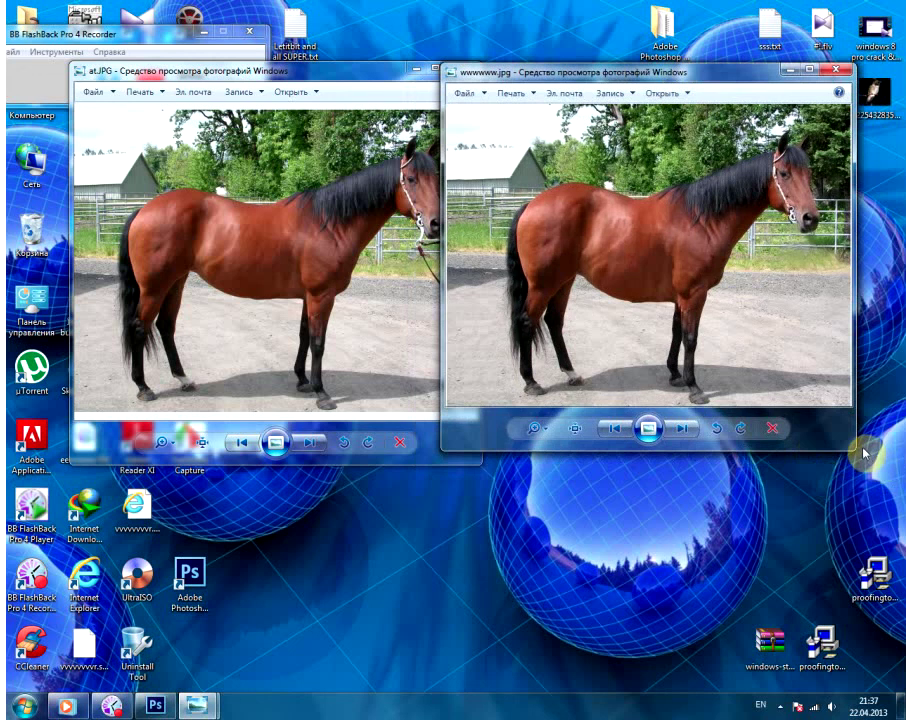
drag(850, 448, 873, 460)
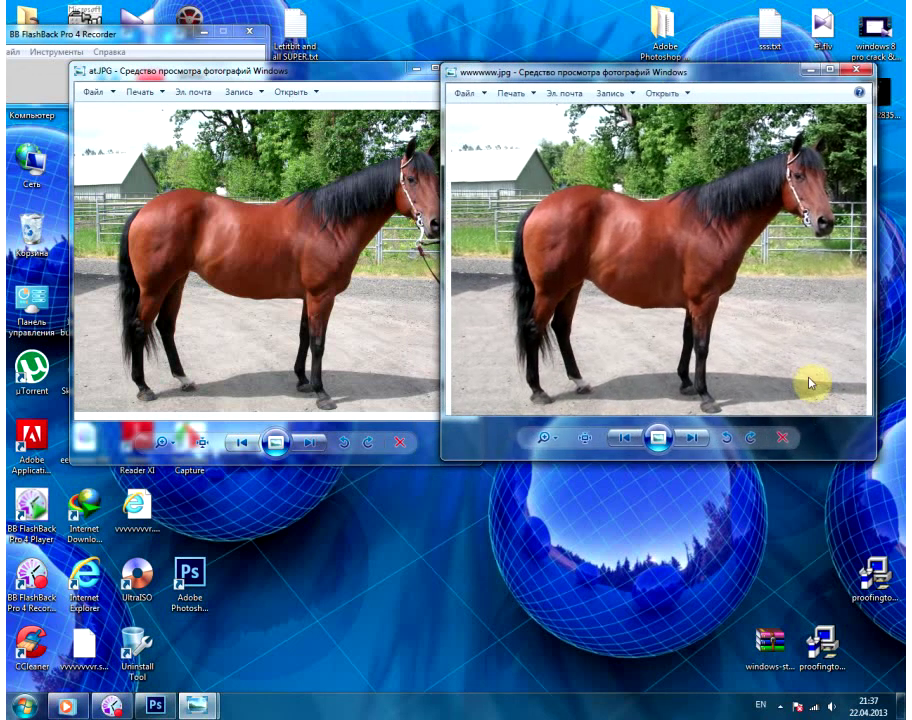
drag(697, 86, 730, 86)
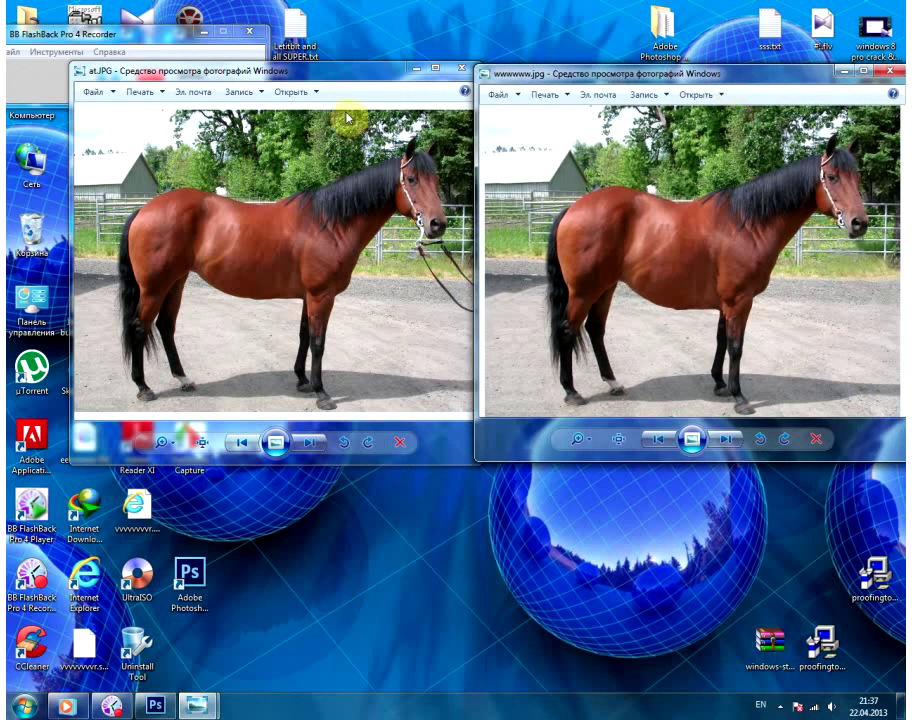
mouse_move(352, 84)
mouse_down()
mouse_move(299, 87)
mouse_move(333, 92)
mouse_up()
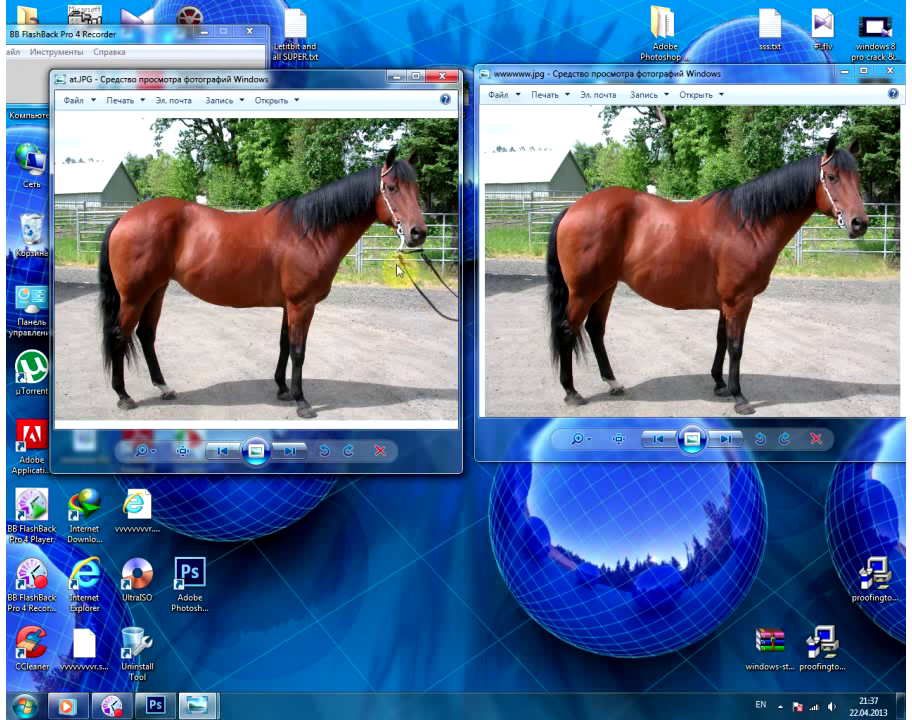
click(168, 35)
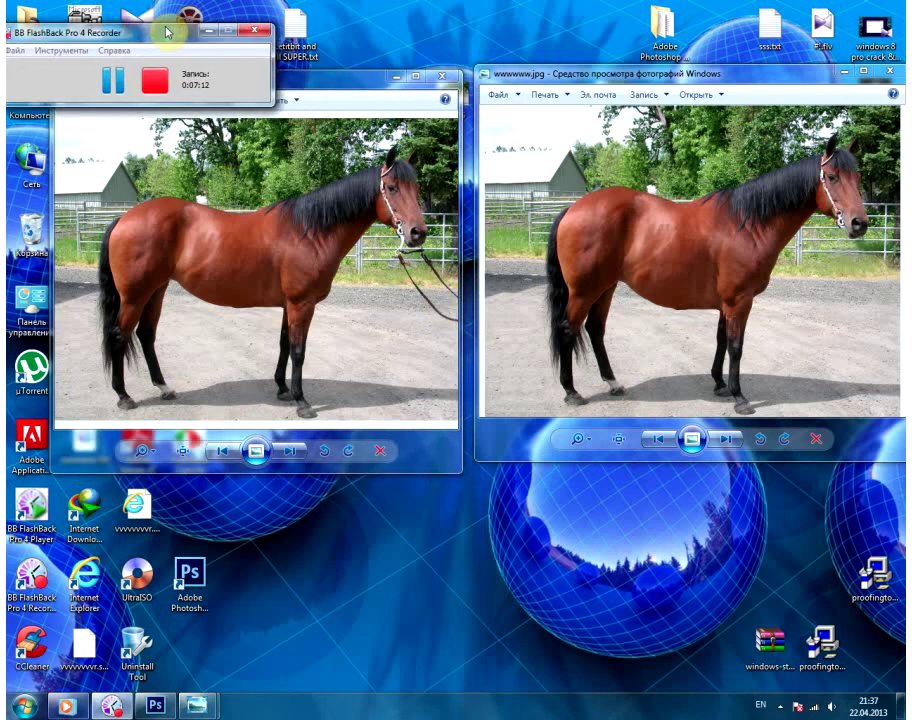